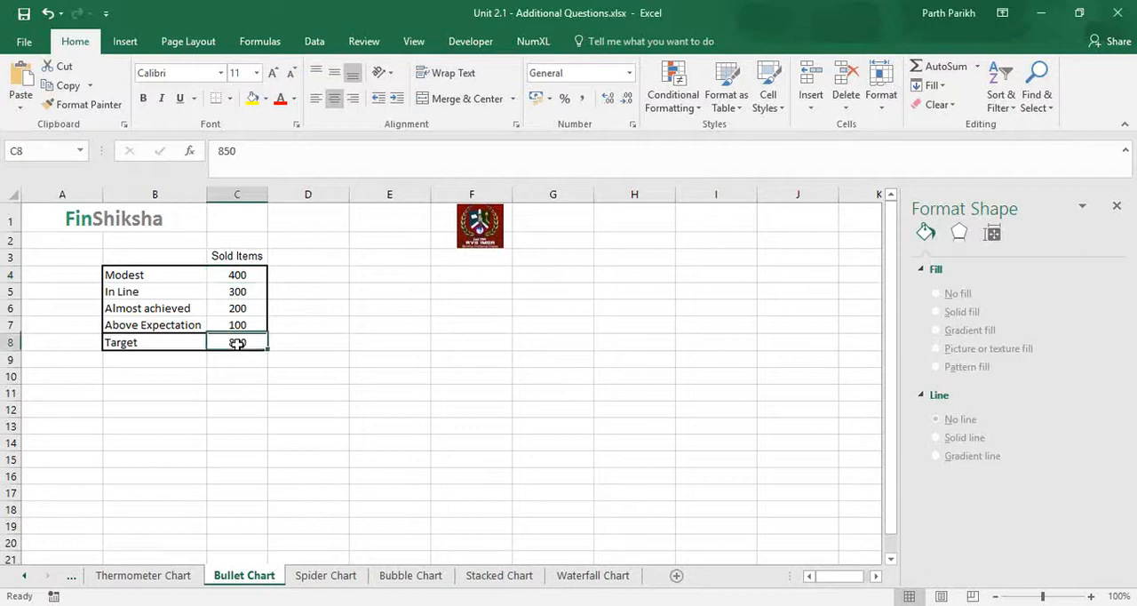
Replace the Target label in B8 with "Actual"
click(155, 342)
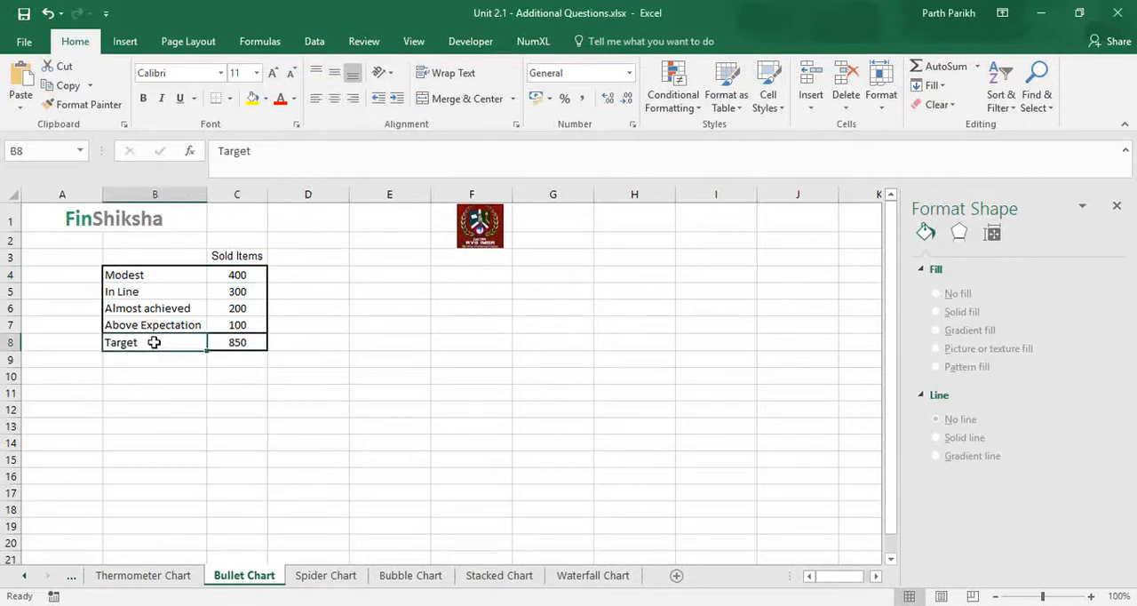
text(Actual)
key(Return)
click(155, 342)
key(Right)
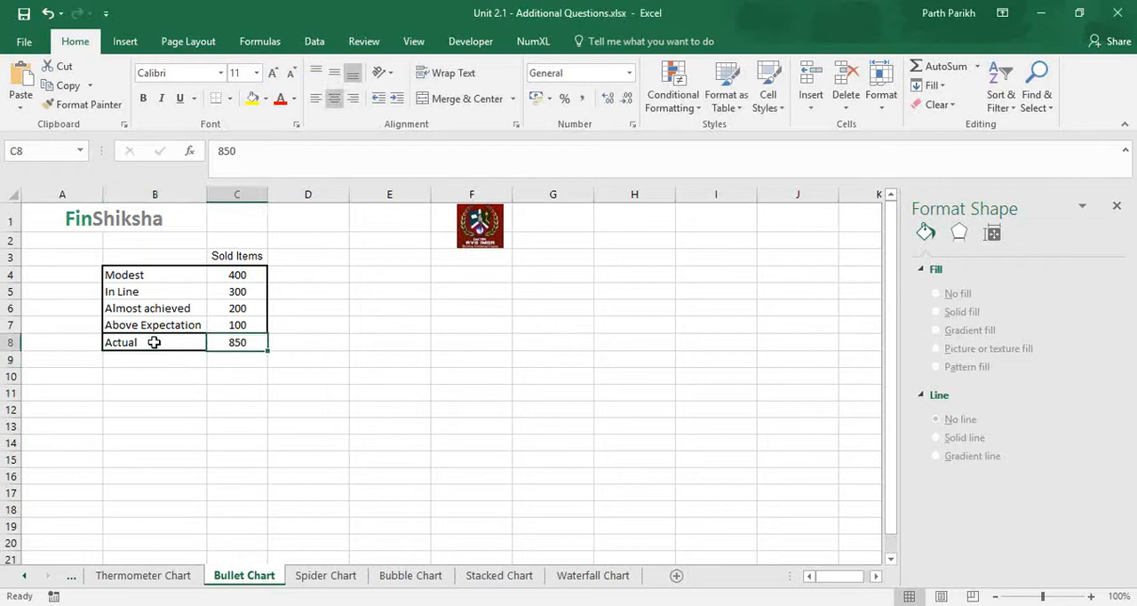
Review the Sold Items value of each performance level and of the Actual row, and glance at the Thermometer Chart sheet
key(Up)
key(Up)
key(Up)
key(Up)
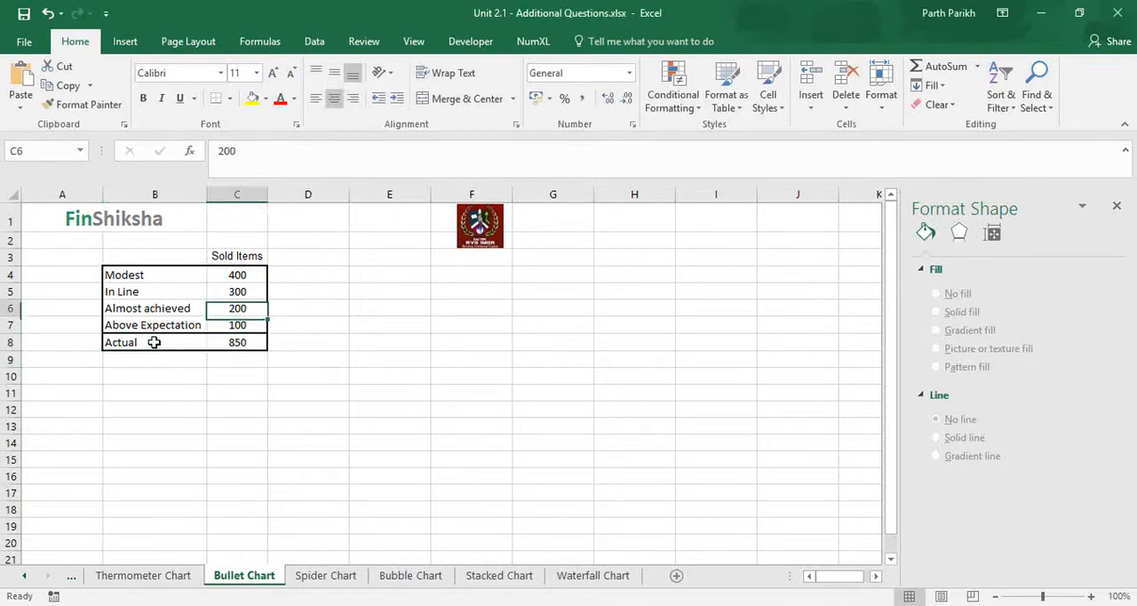
key(Left)
key(Right)
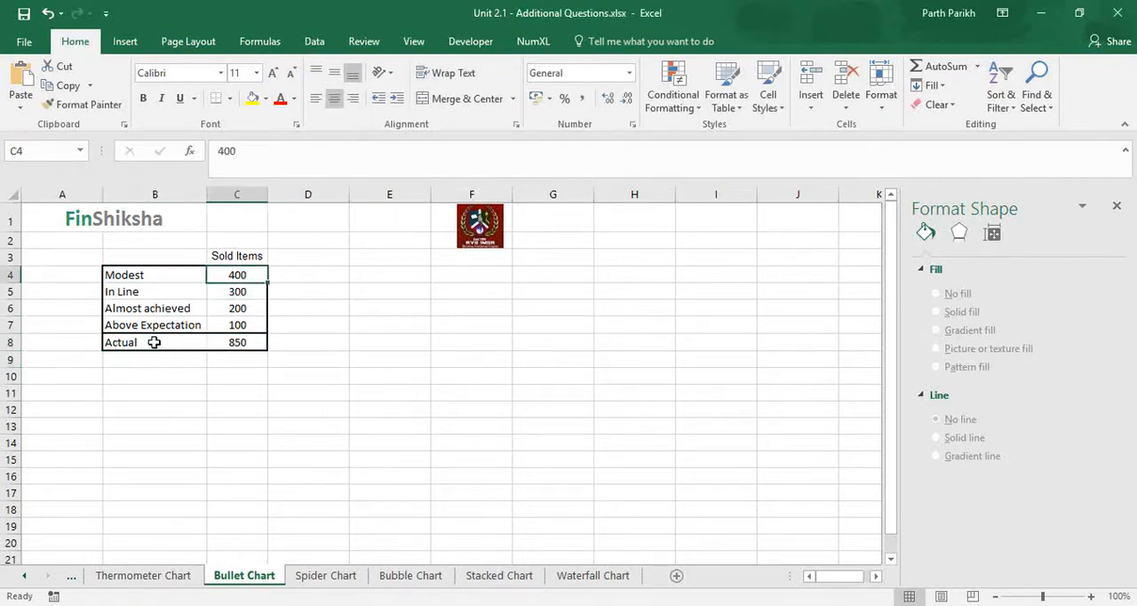
key(Down)
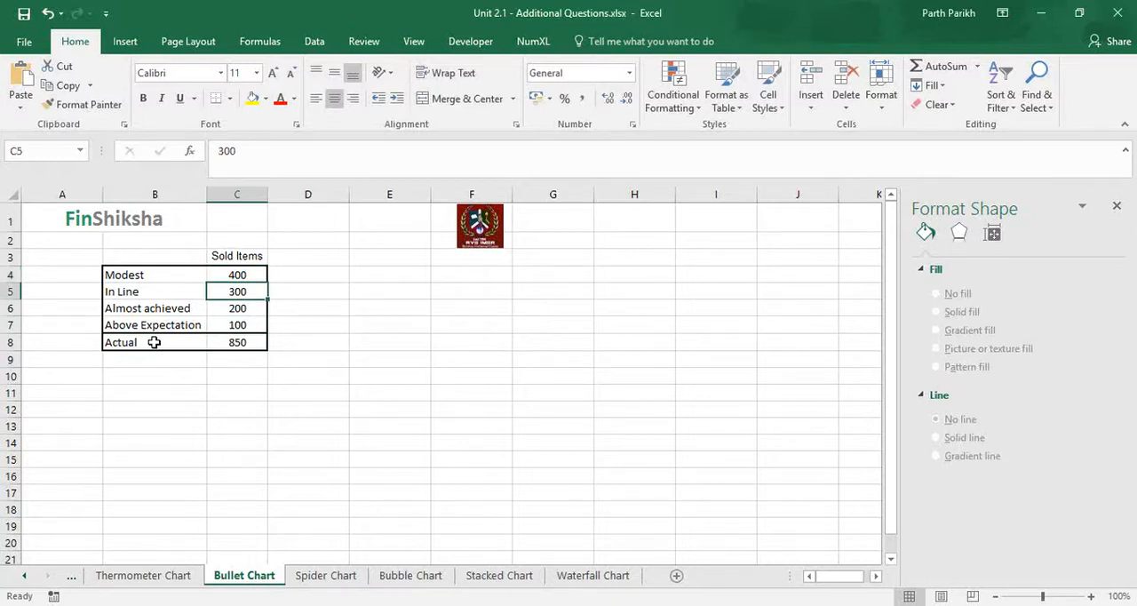
key(Down)
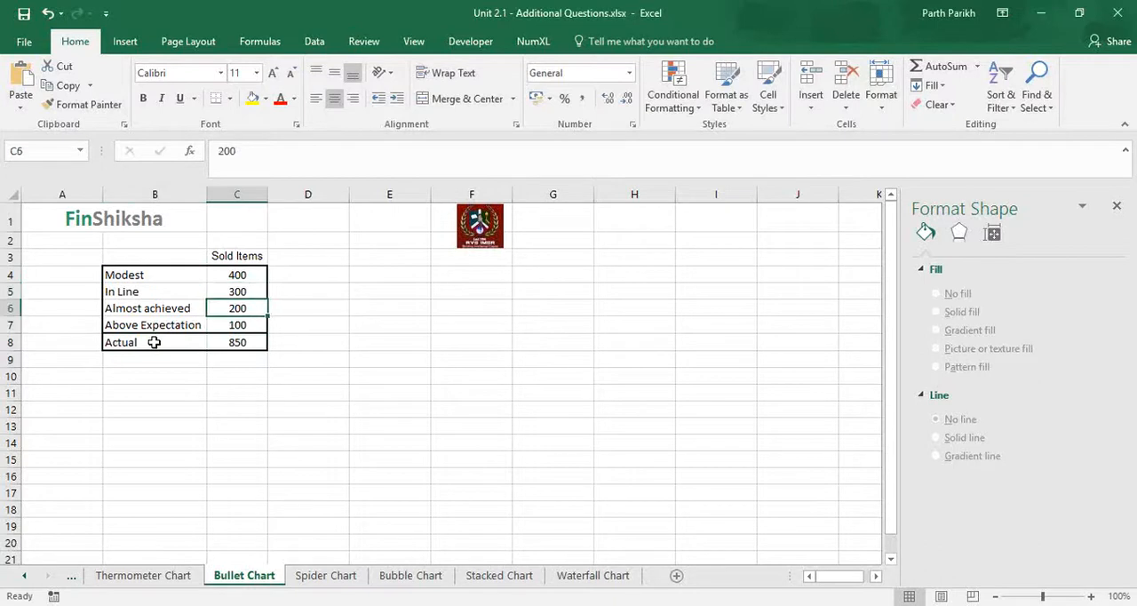
key(Up)
key(Up)
key(Down)
key(Down)
key(Down)
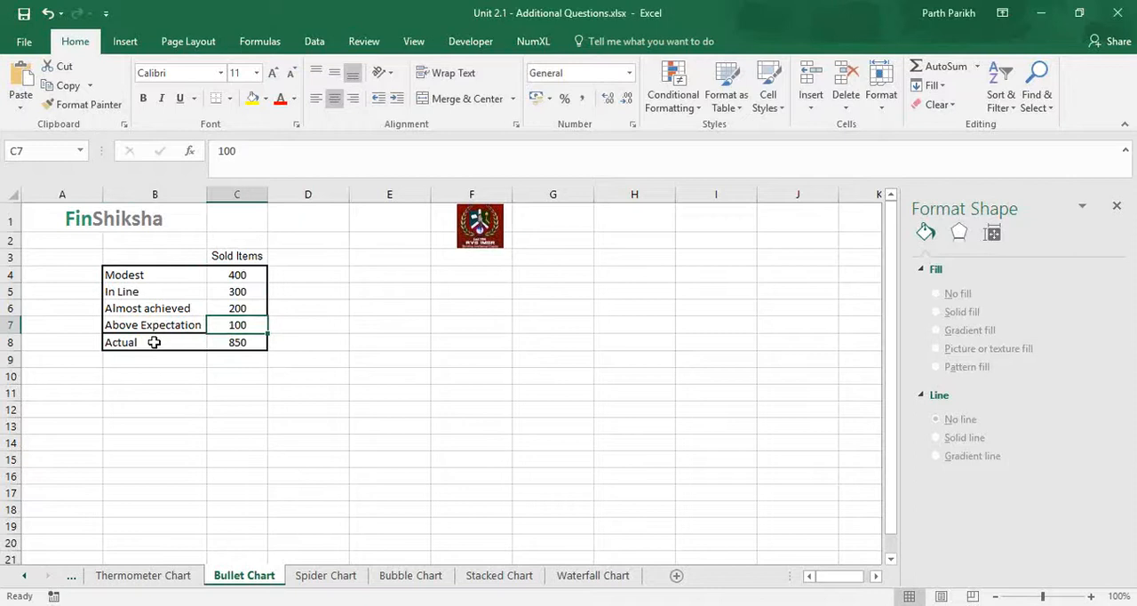
click(236, 342)
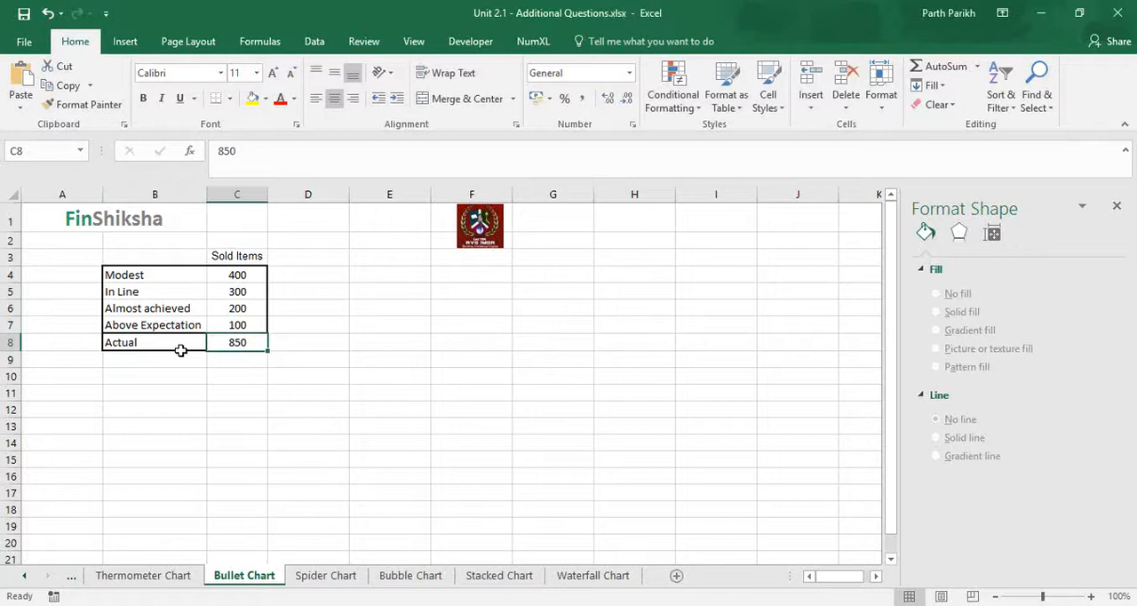
click(195, 257)
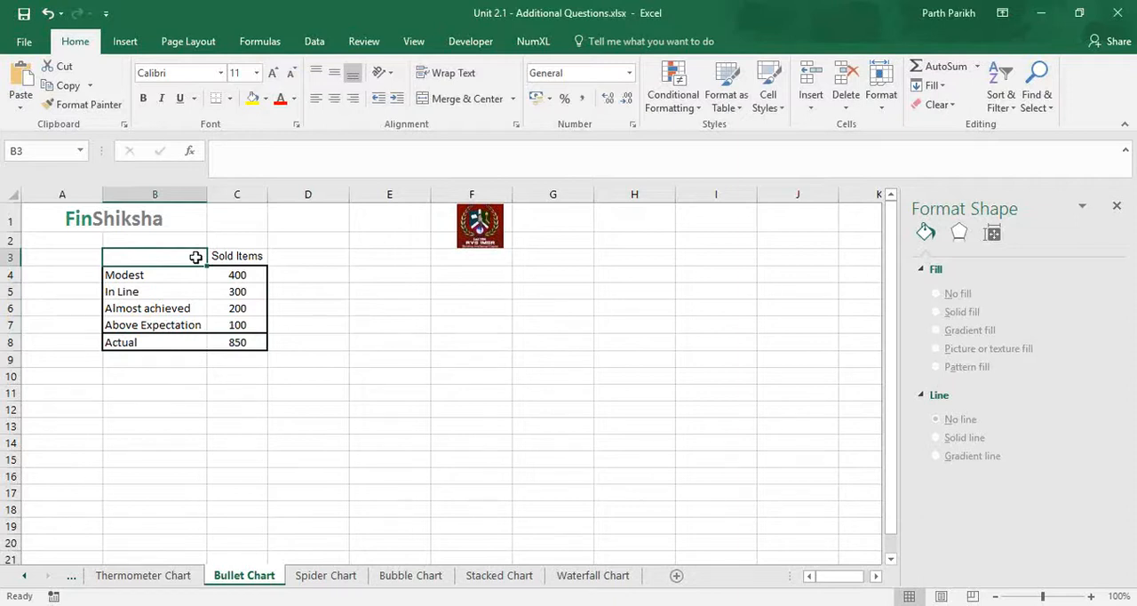
click(153, 578)
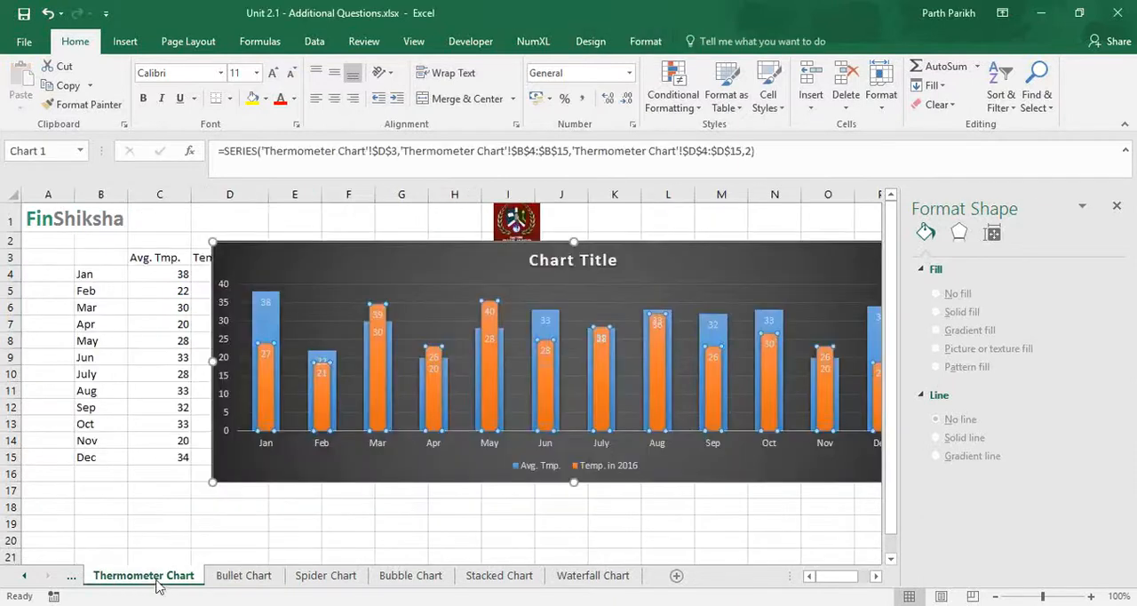
click(259, 583)
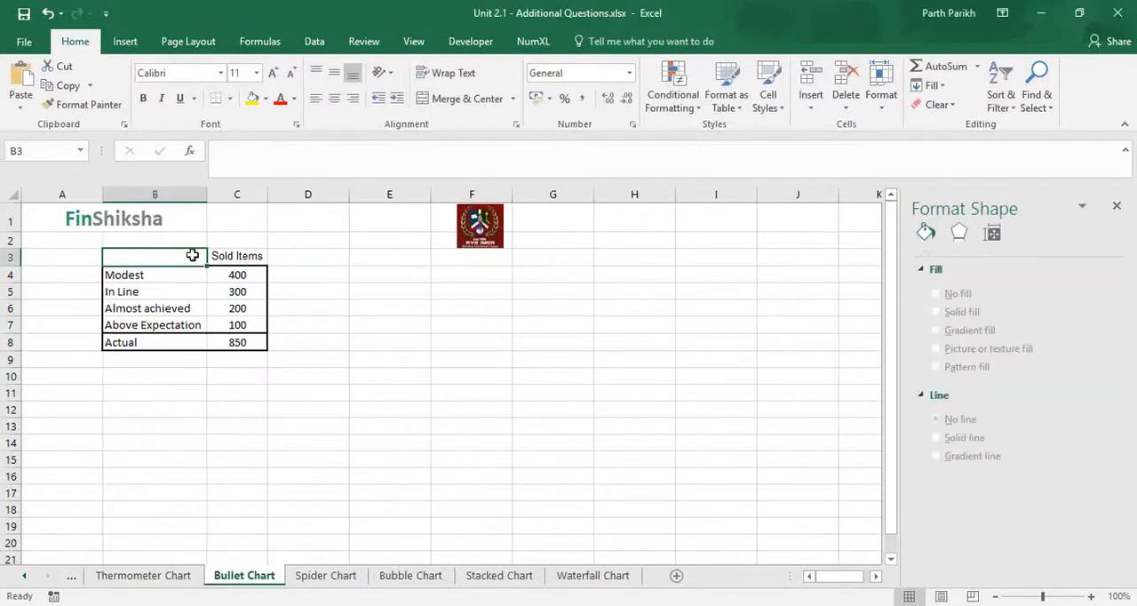
Insert a 2-D stacked column chart from B3:C8 and switch its rows and columns to get a single stacked column
drag(201, 259, 253, 345)
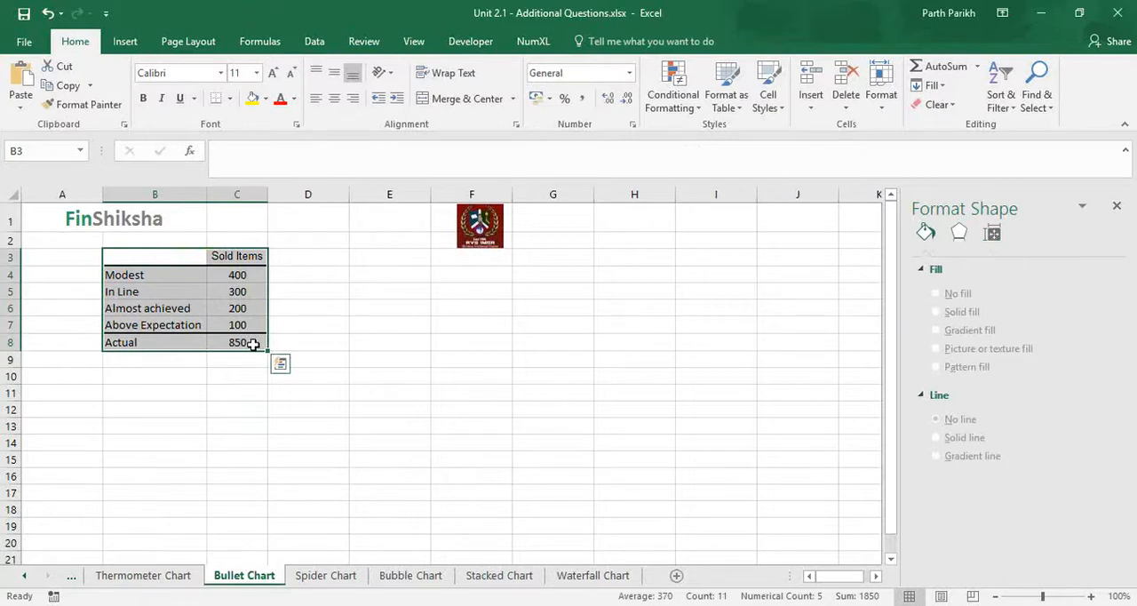
click(124, 41)
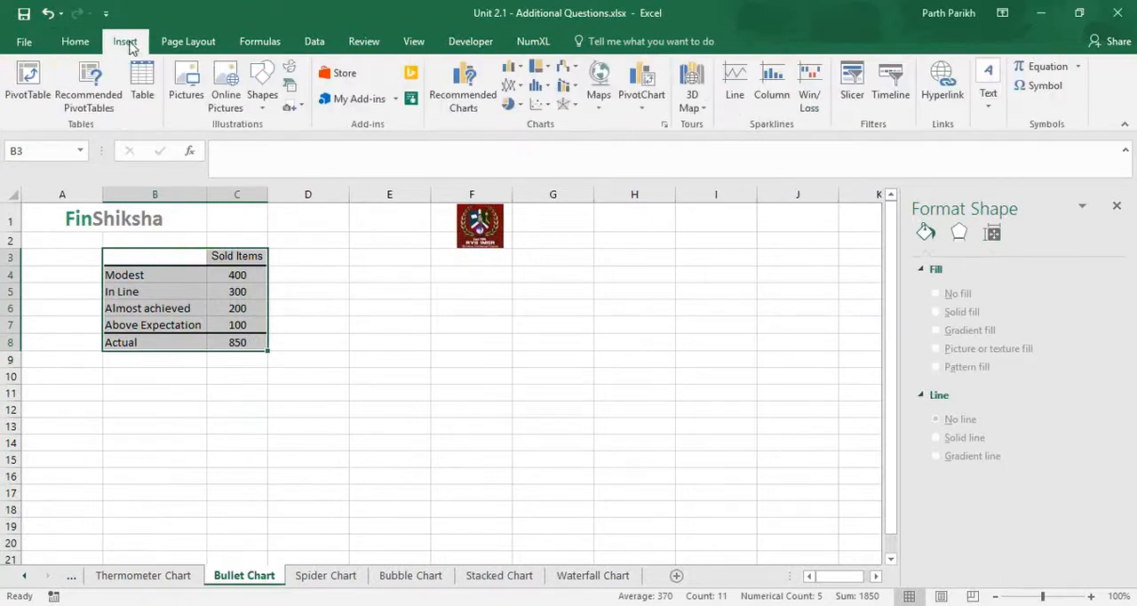
click(511, 67)
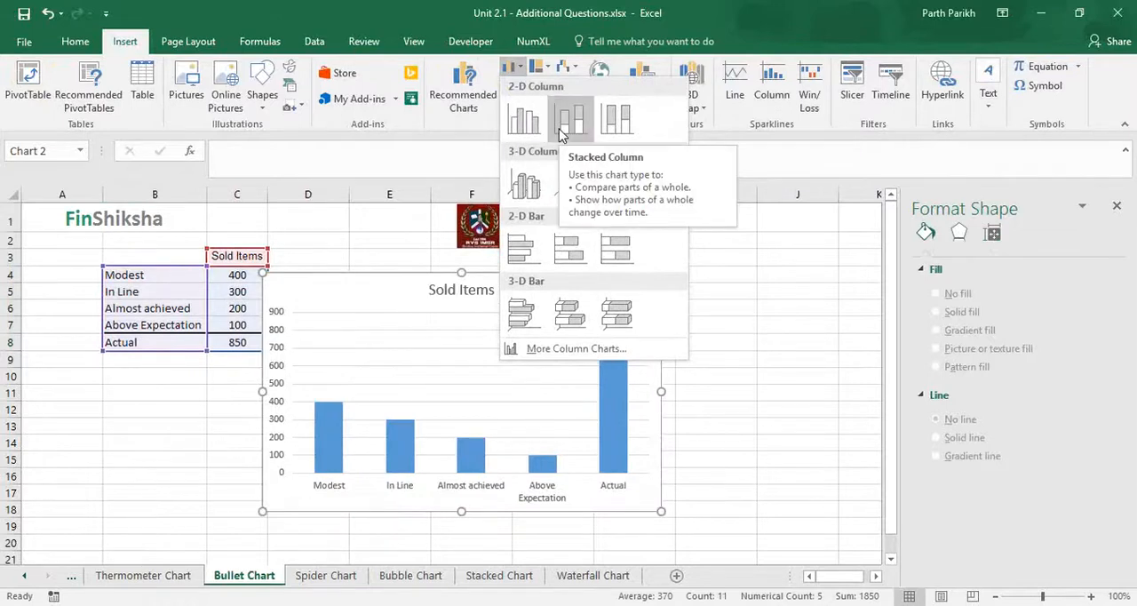
click(569, 120)
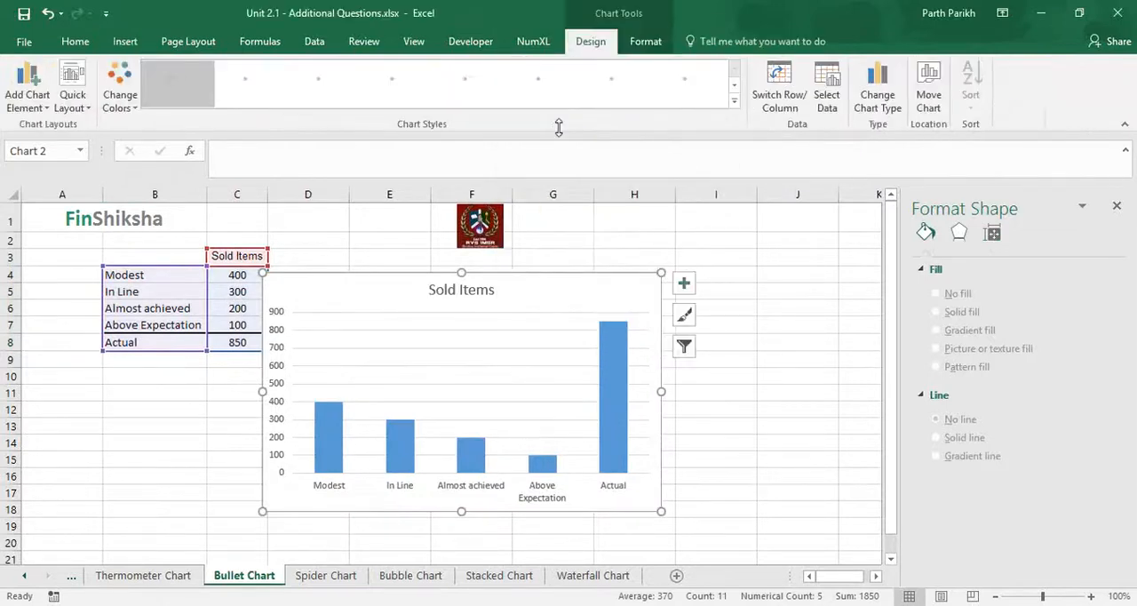
click(775, 107)
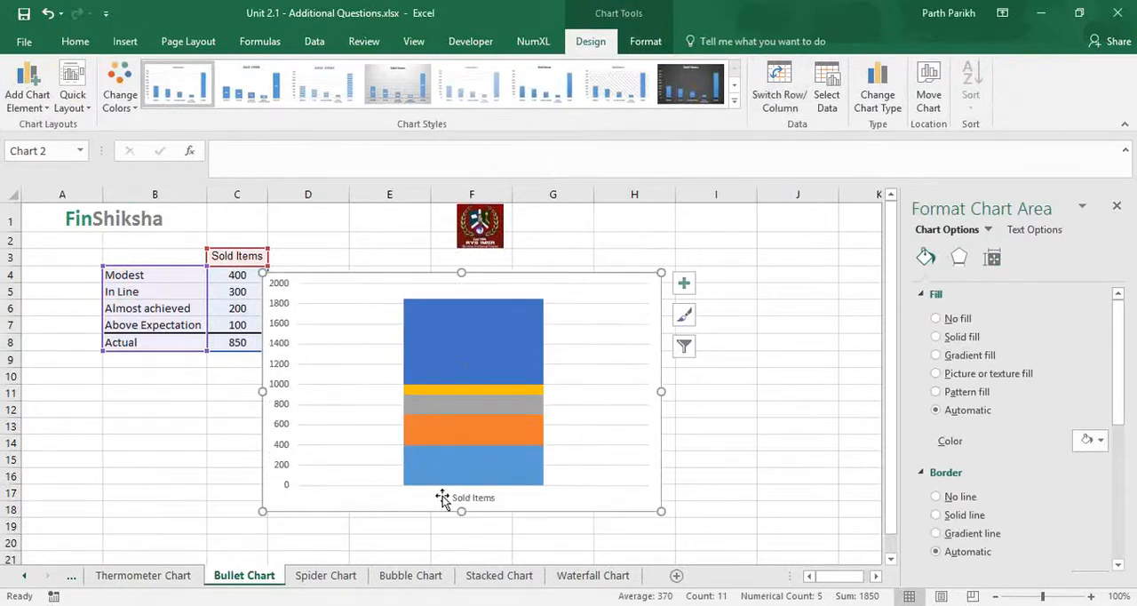
Change the Actual series to the Line chart type in a combo chart, keeping the other series as stacked columns
click(474, 348)
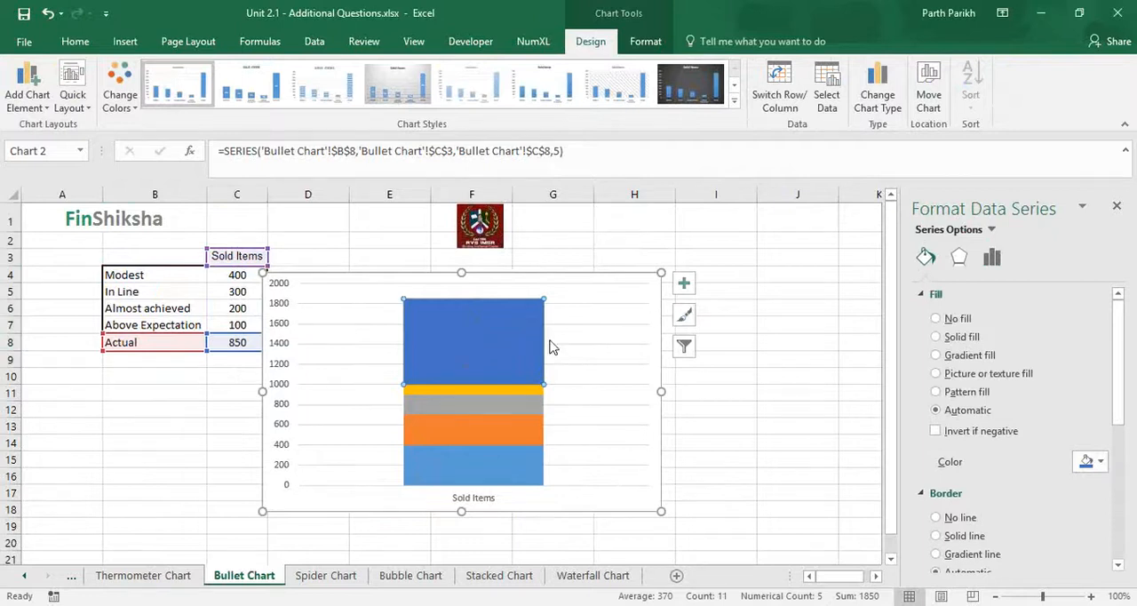
click(882, 105)
click(879, 99)
scroll(639, 455, down, 1)
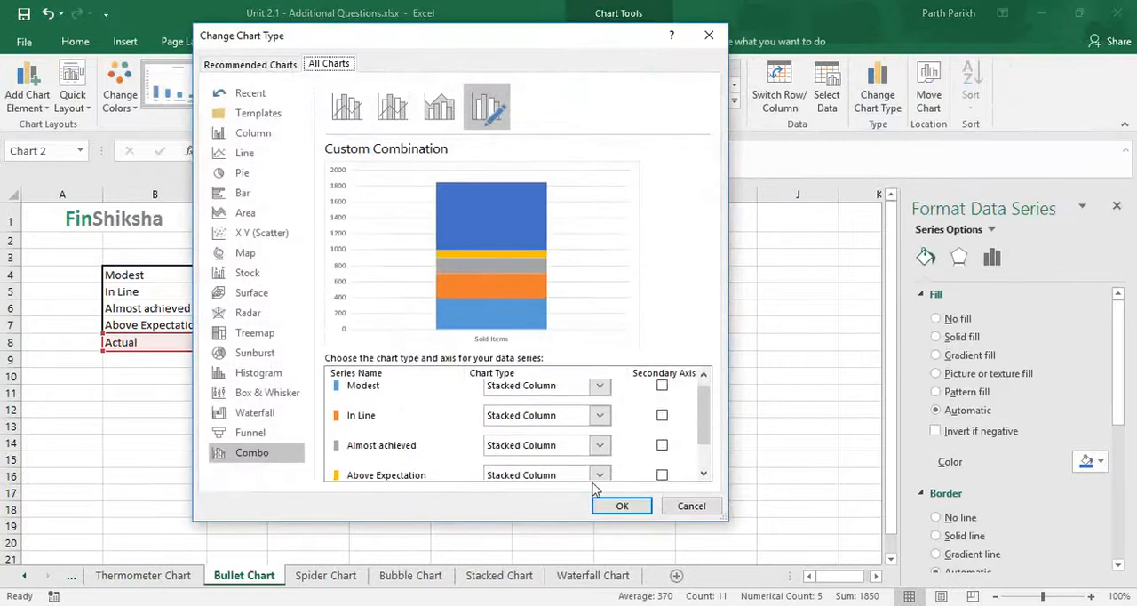
scroll(600, 480, down, 2)
click(602, 465)
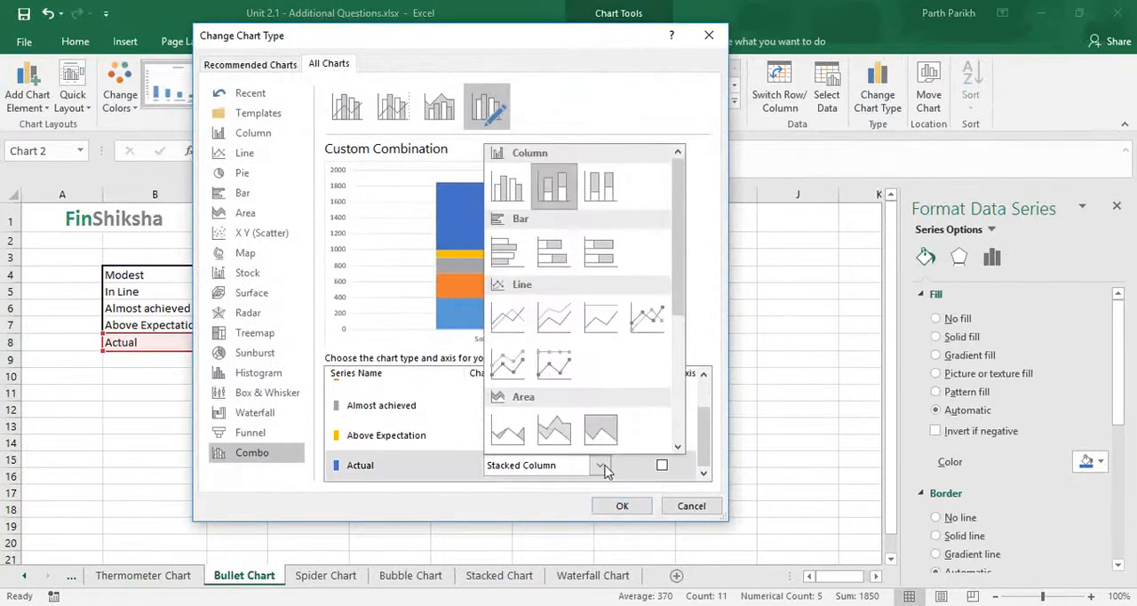
click(514, 334)
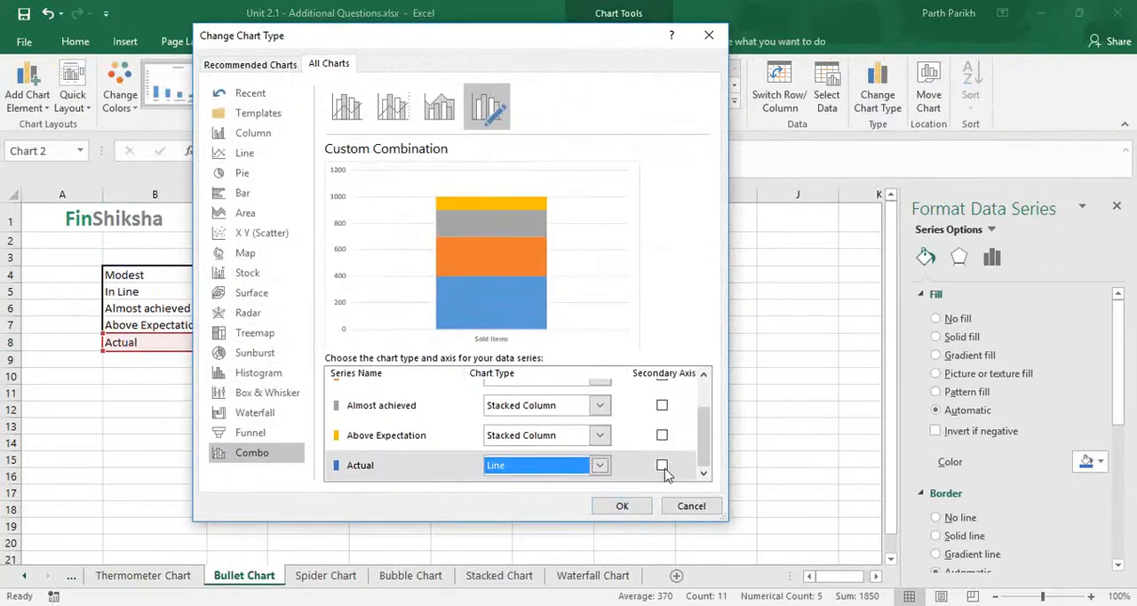
click(622, 506)
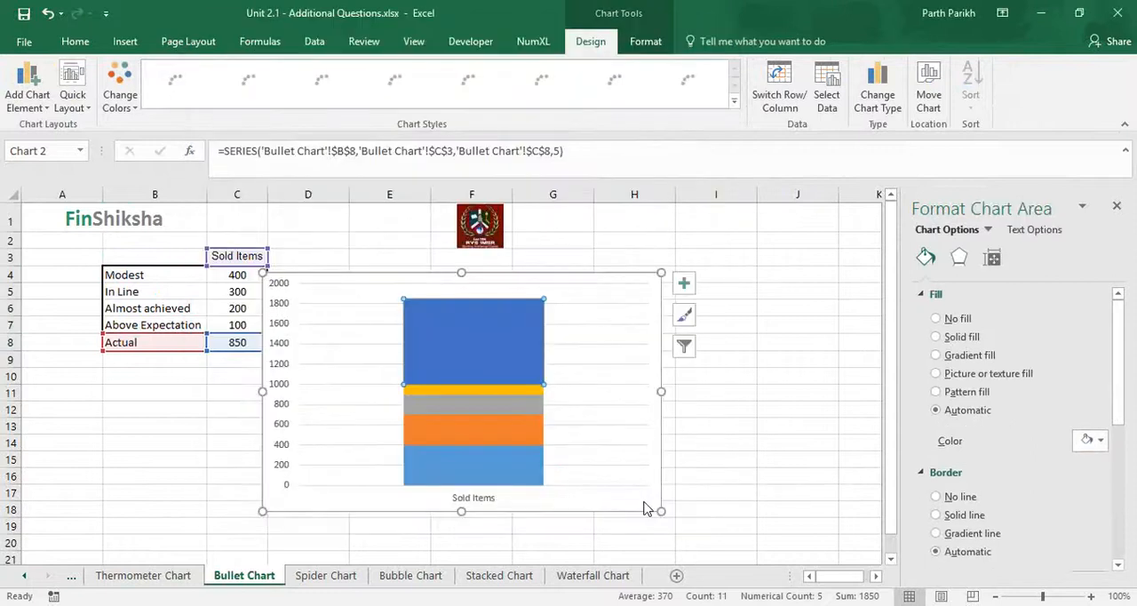
Give the Actual data point a built-in triangle marker
click(473, 328)
click(472, 352)
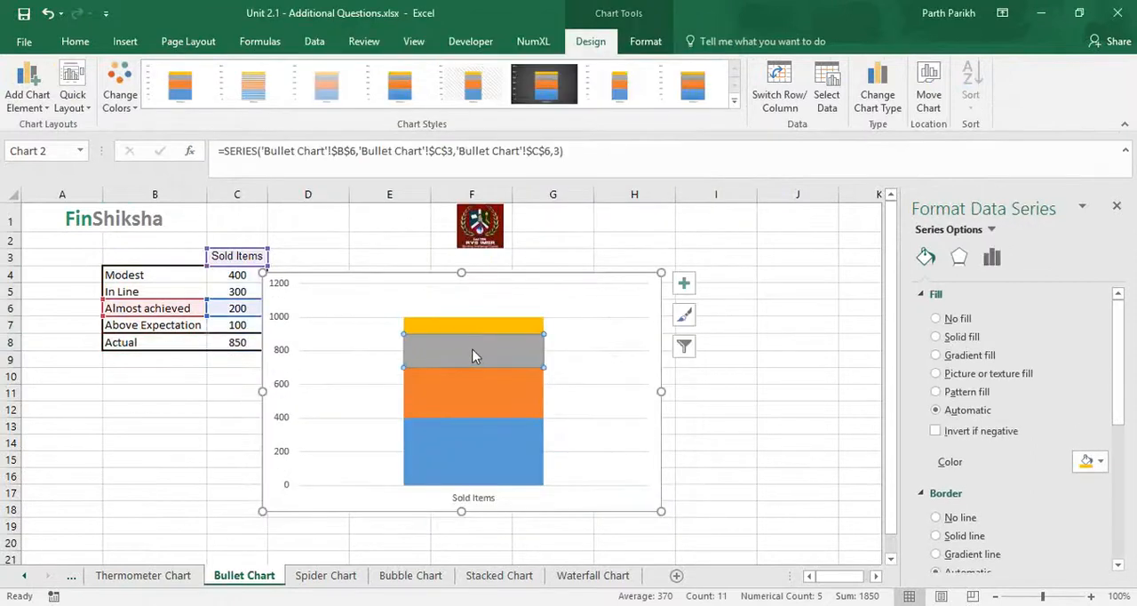
click(472, 349)
click(472, 349)
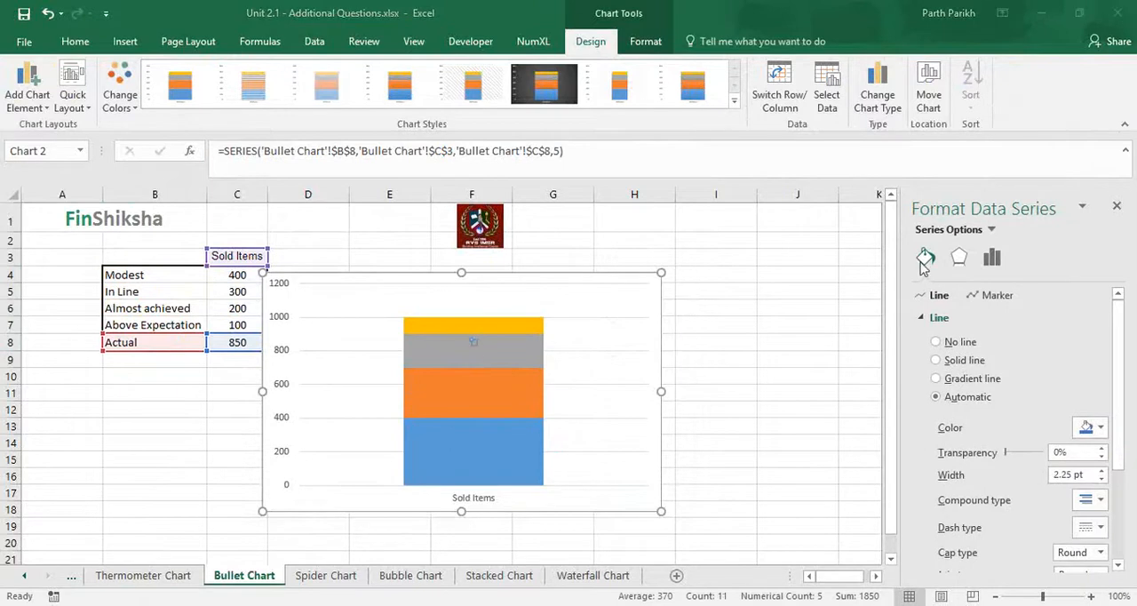
click(474, 345)
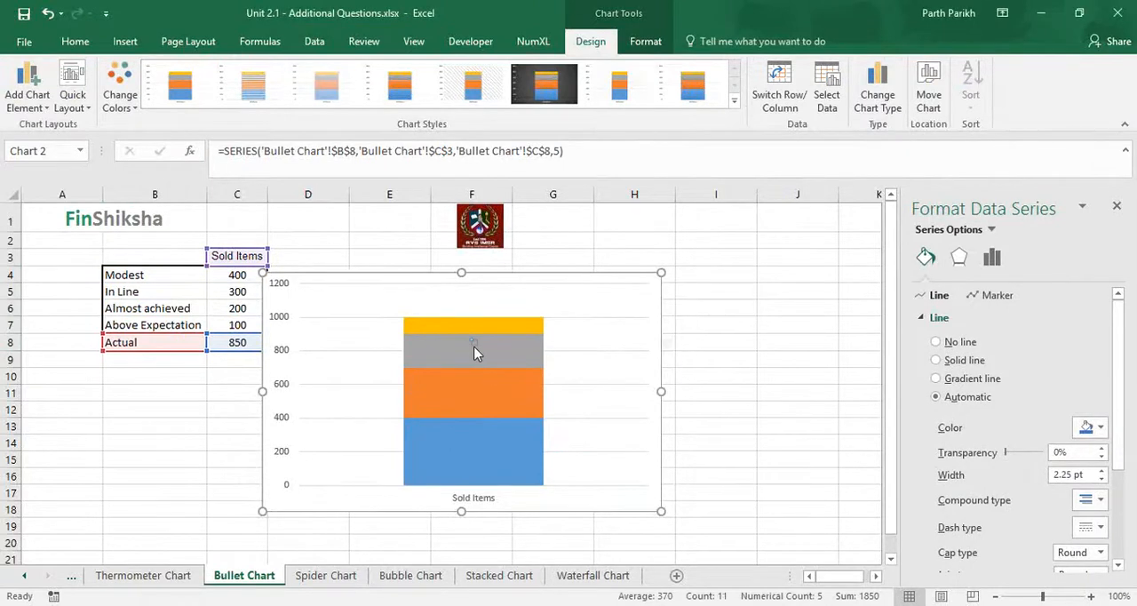
click(474, 349)
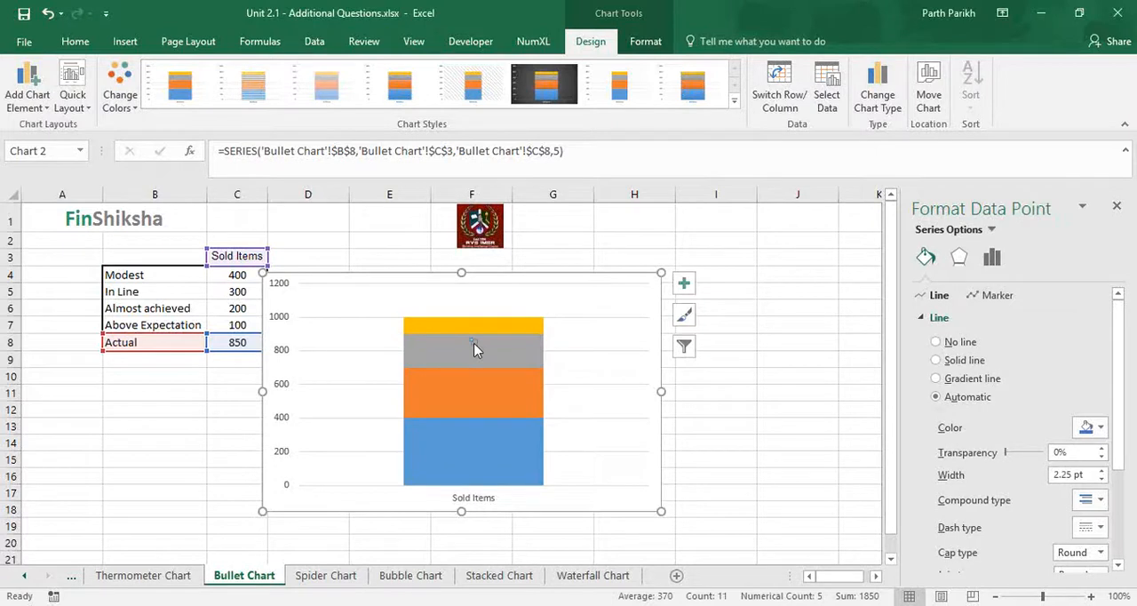
click(995, 295)
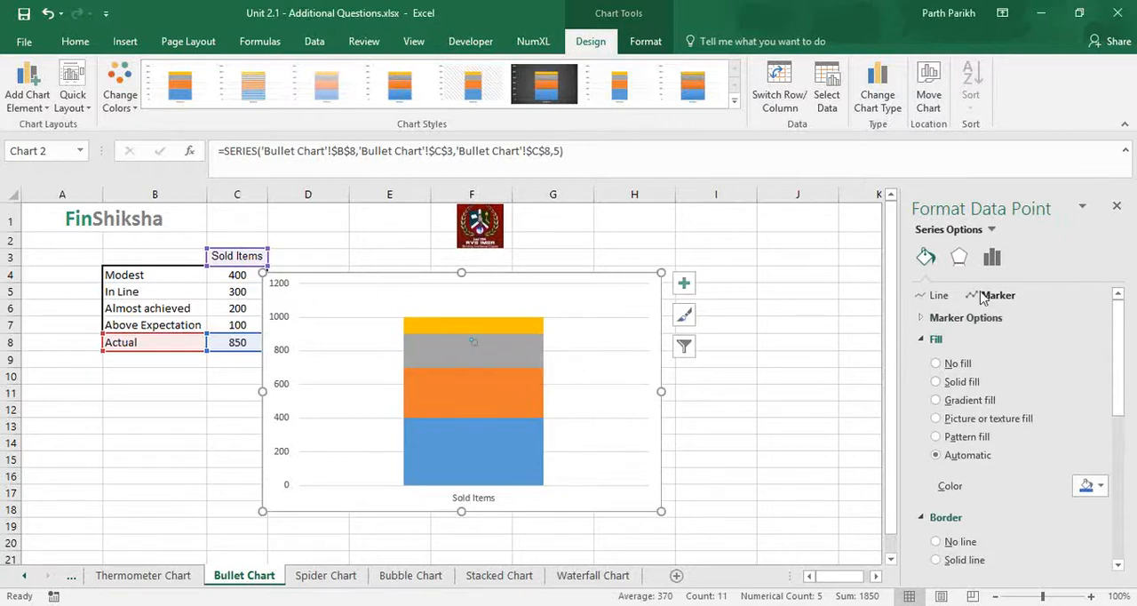
click(921, 318)
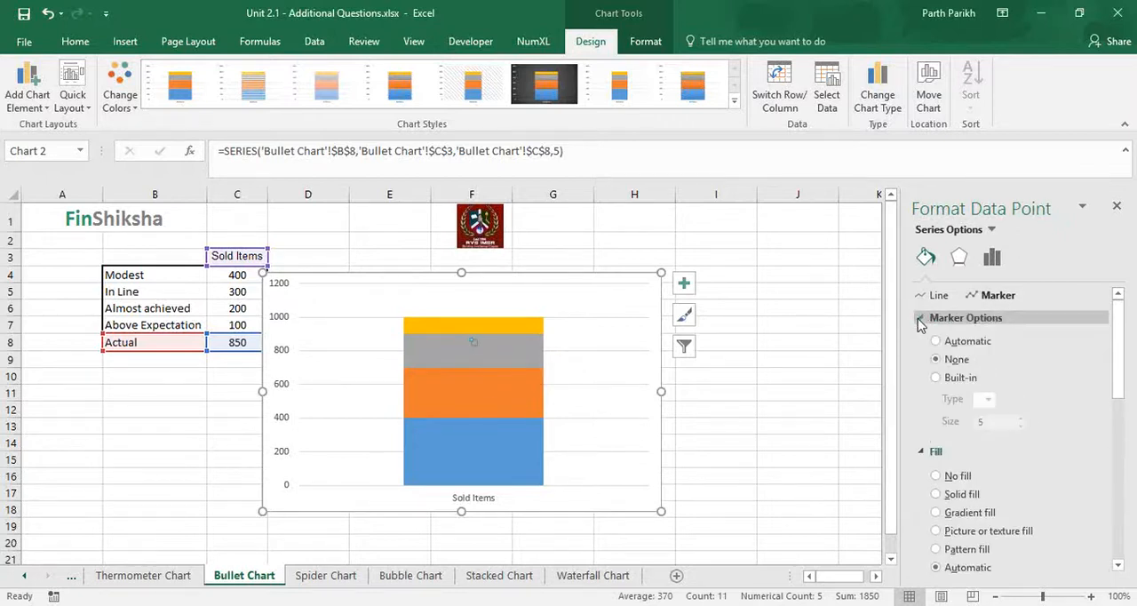
click(938, 378)
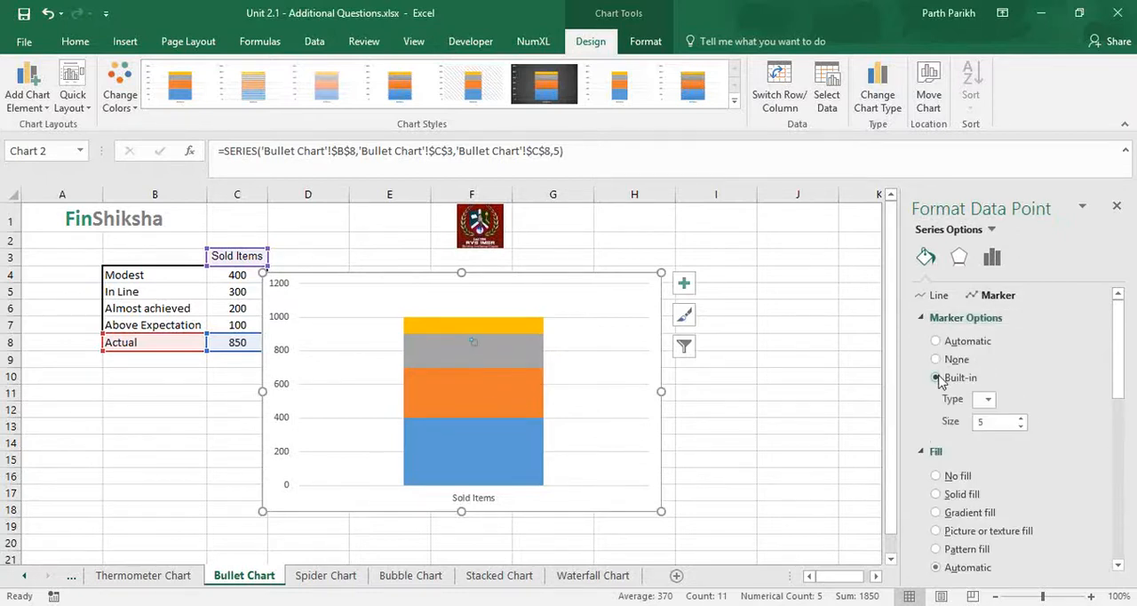
click(989, 399)
click(984, 449)
Enlarge the Actual point's triangle marker moderately, to a size below 13
click(1022, 419)
click(1022, 419)
click(1022, 419)
click(1022, 419)
click(1022, 419)
click(1022, 419)
click(1021, 419)
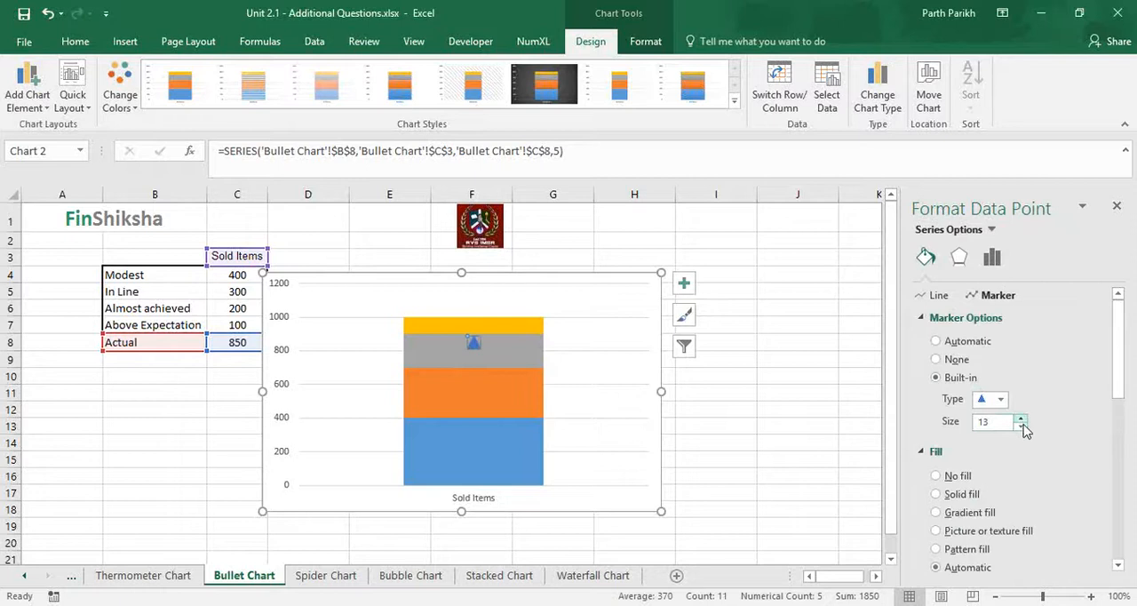
click(1022, 426)
click(1021, 427)
click(1021, 426)
click(1022, 427)
click(1023, 427)
click(1023, 428)
Move the chart clear of the data table and apply the light chart style with semi-transparent fills and coloured outlines
click(797, 427)
drag(604, 270, 680, 254)
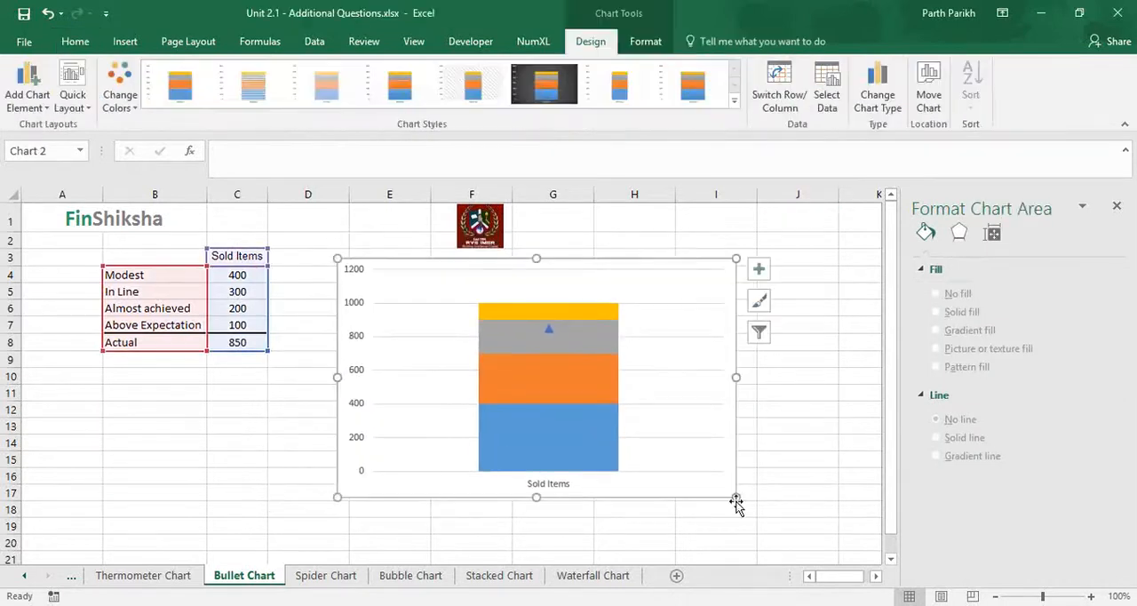
click(545, 85)
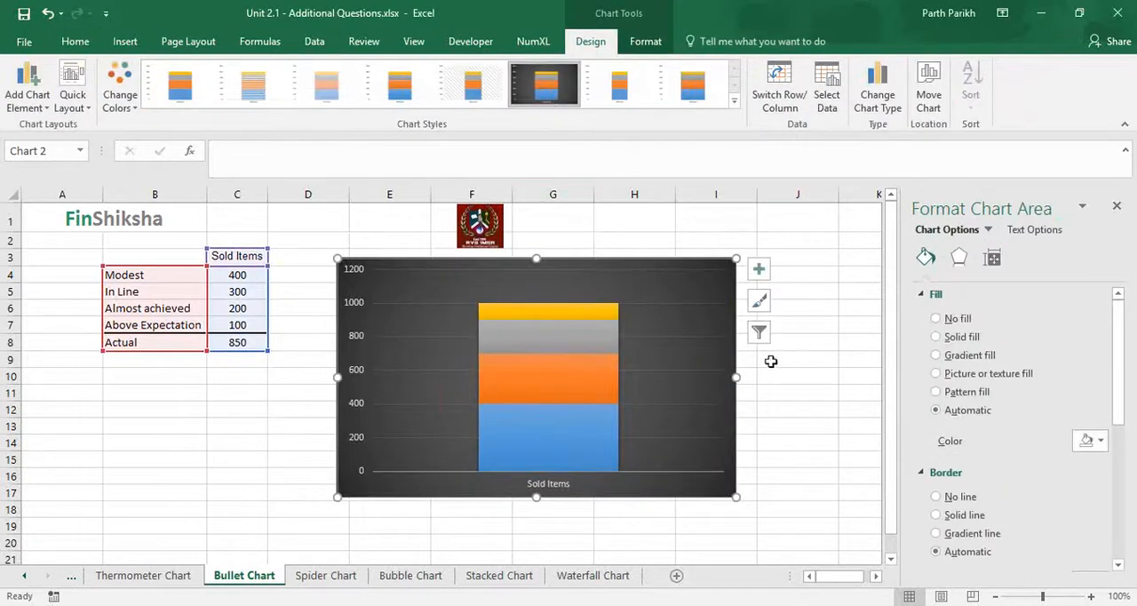
click(549, 336)
click(549, 336)
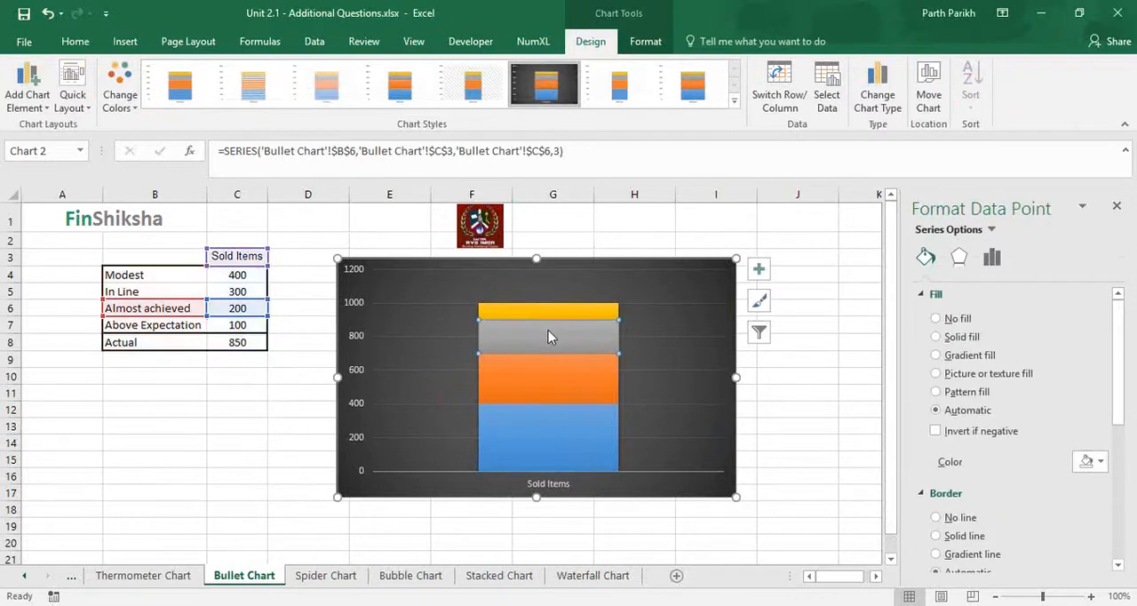
click(401, 102)
click(326, 87)
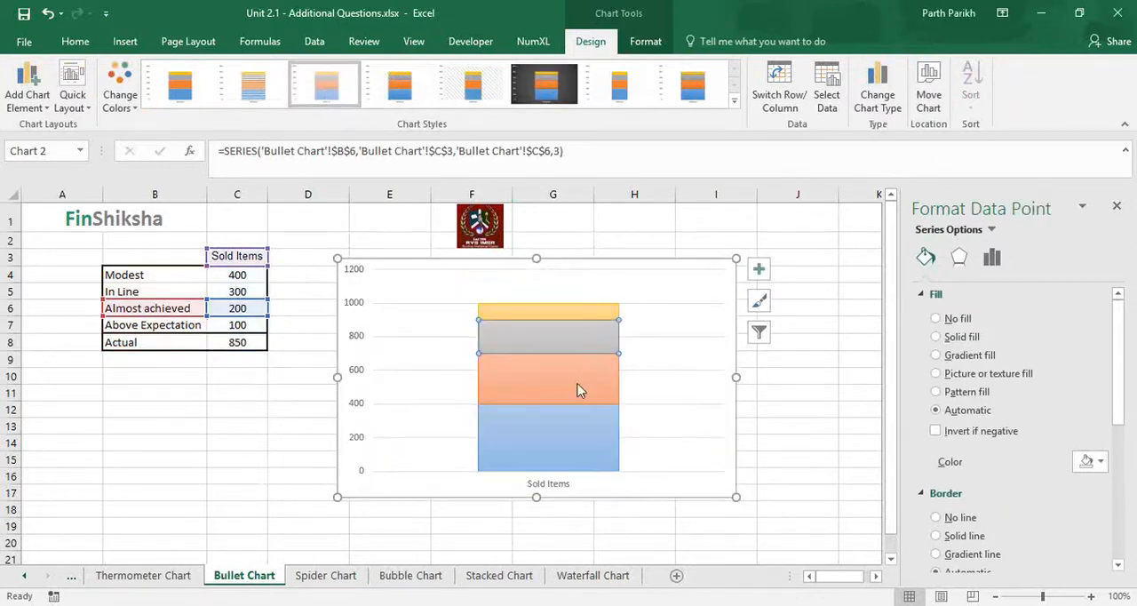
Apply the dark chart style with the dark grey gradient background to the bullet chart
click(762, 330)
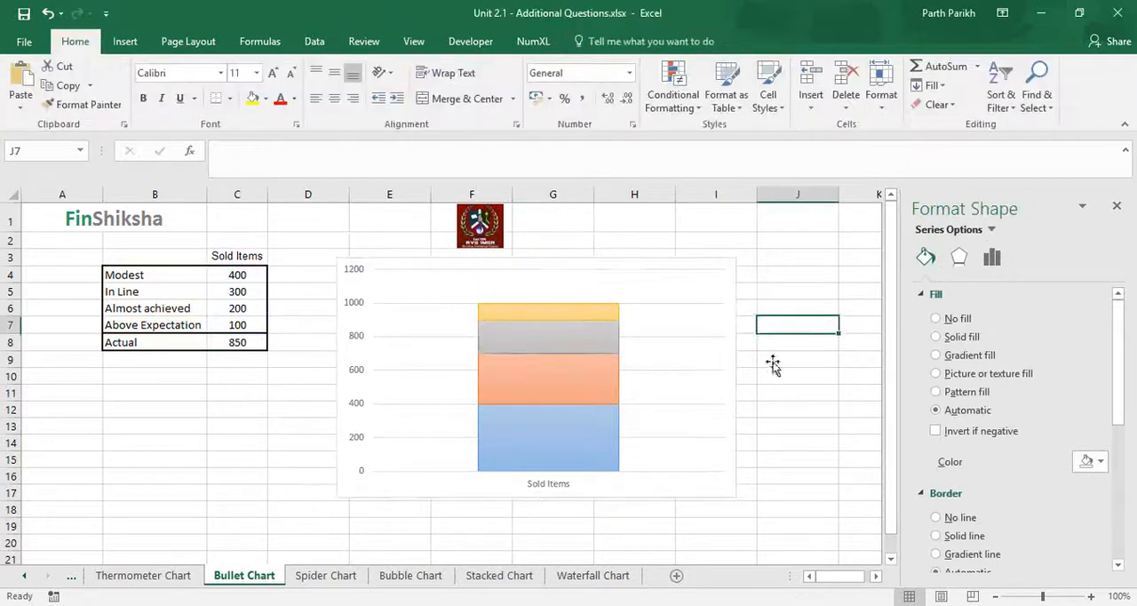
click(550, 334)
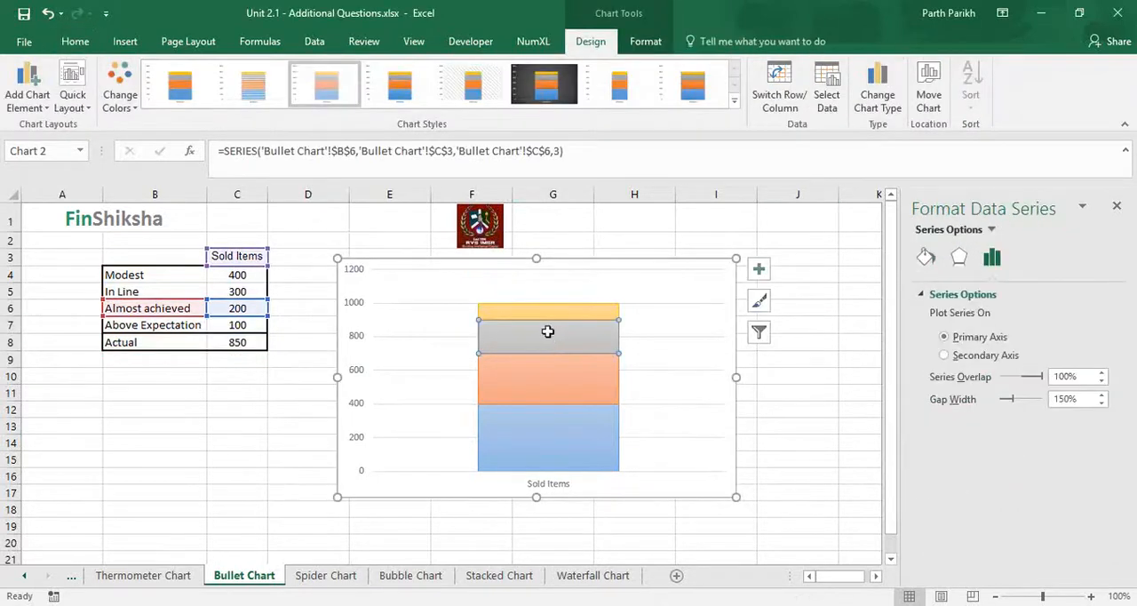
click(855, 408)
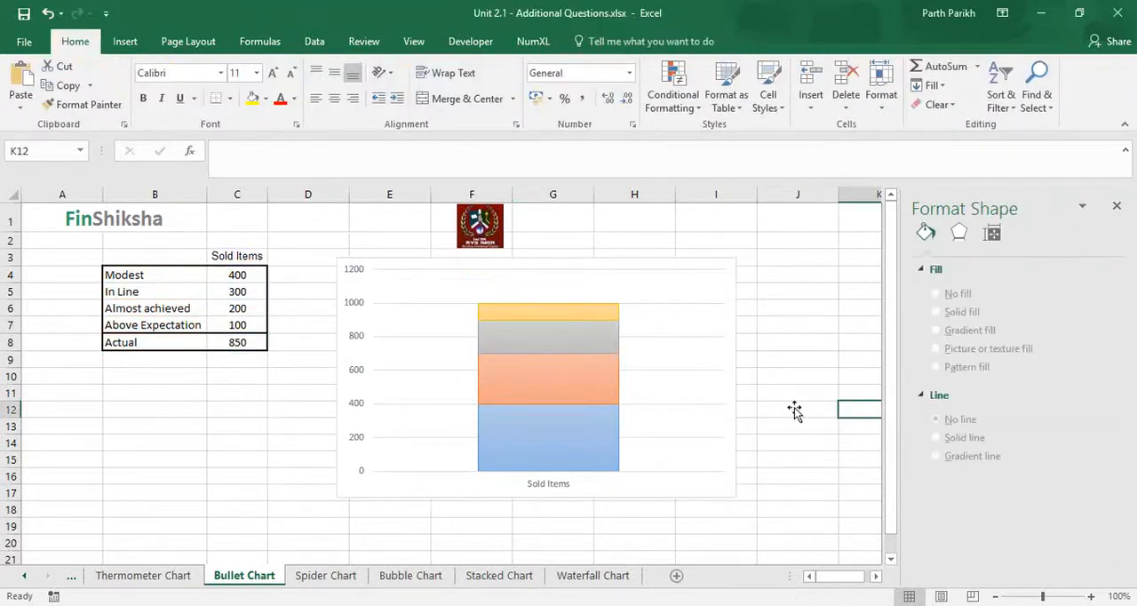
click(574, 274)
click(553, 82)
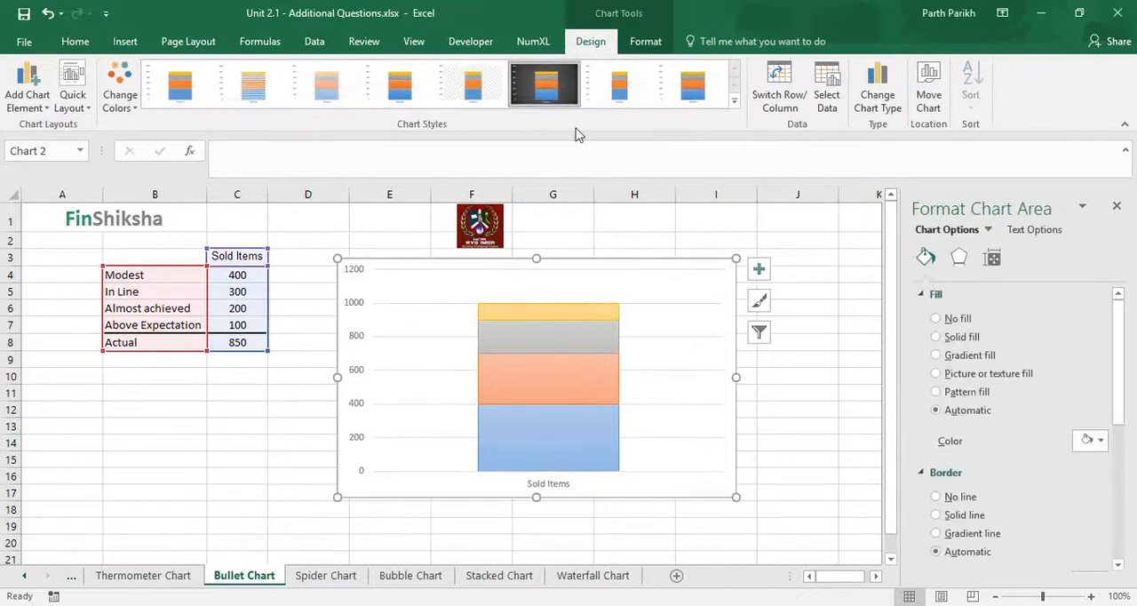
click(803, 392)
click(546, 333)
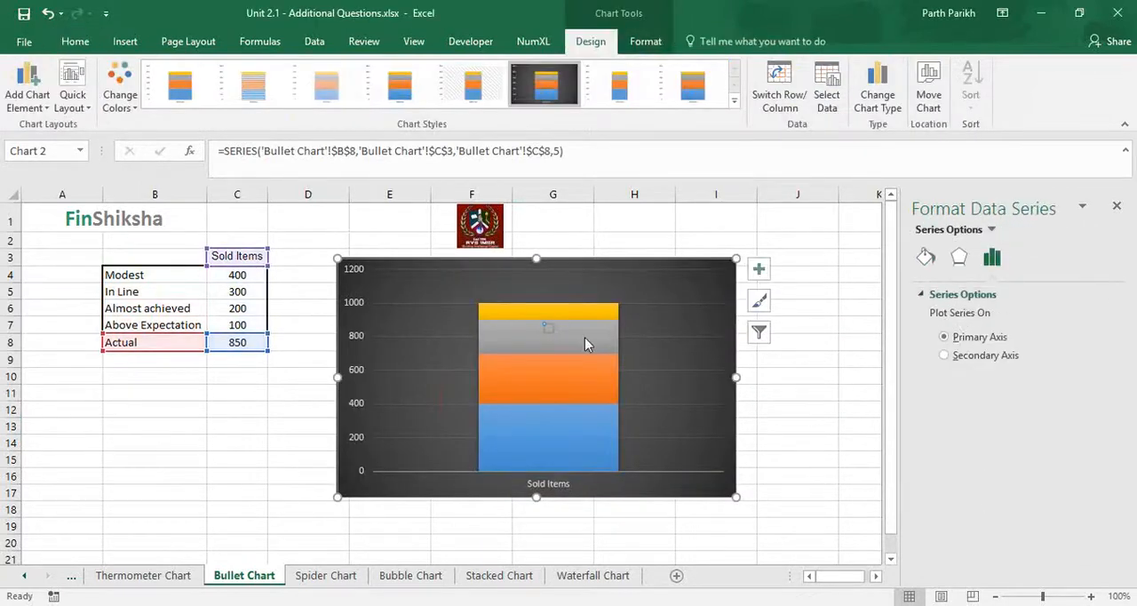
click(547, 326)
click(550, 329)
click(850, 358)
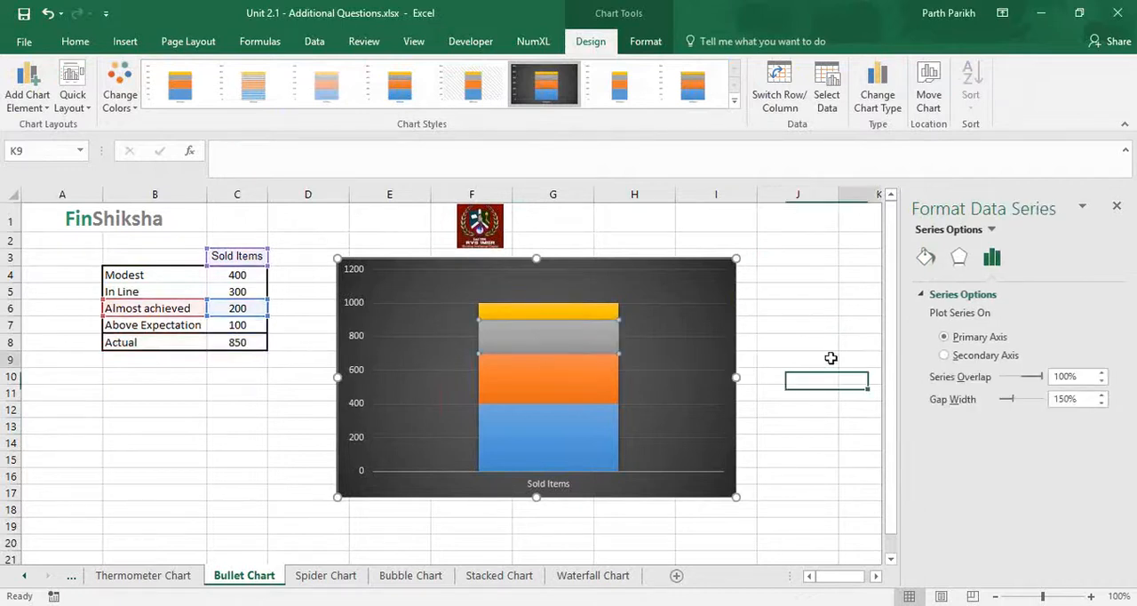
click(548, 334)
click(548, 334)
click(794, 371)
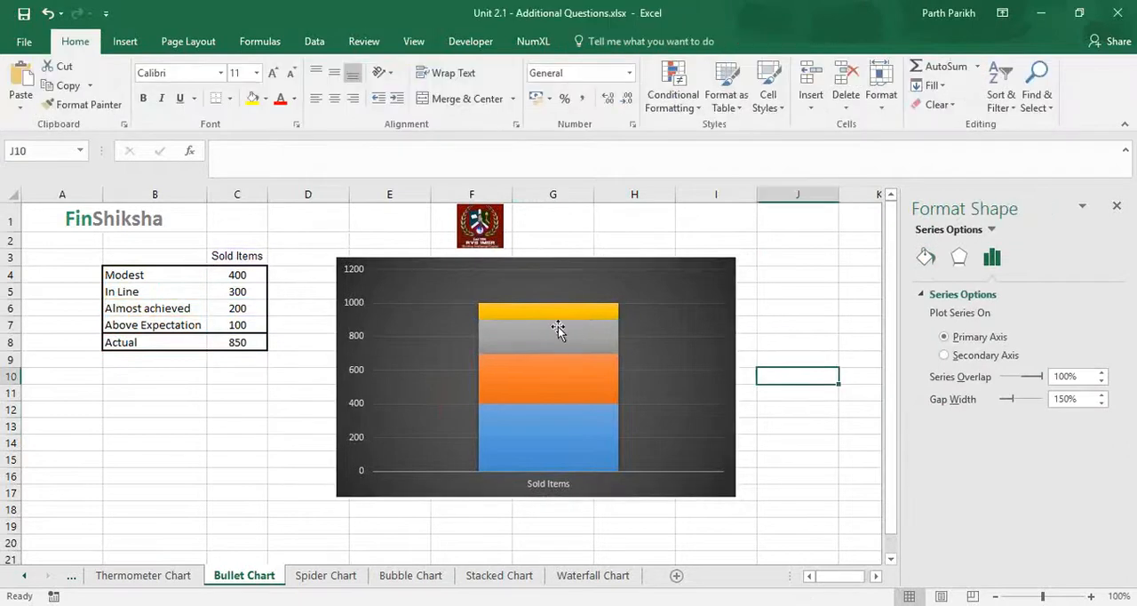
Give the Actual series a built-in square marker and enlarge it slightly
click(548, 336)
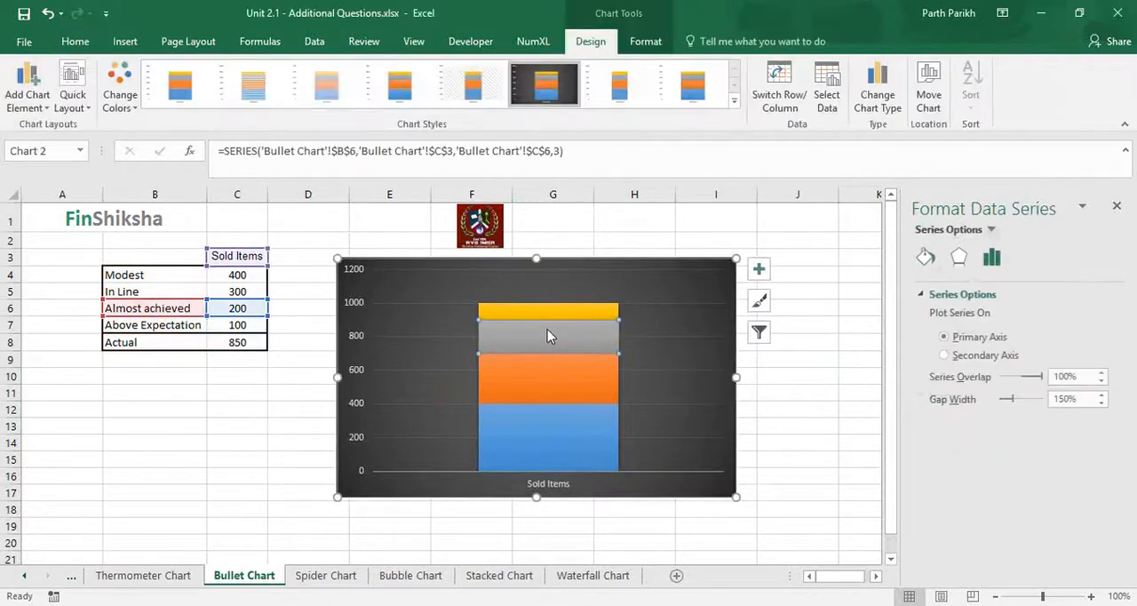
click(959, 257)
click(992, 258)
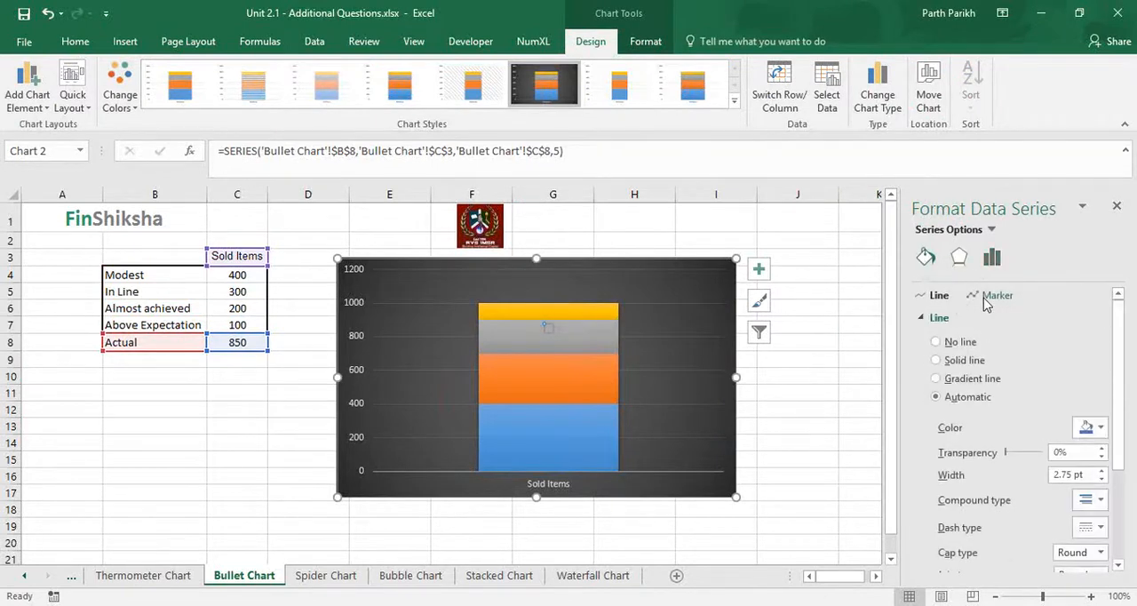
click(987, 299)
click(927, 322)
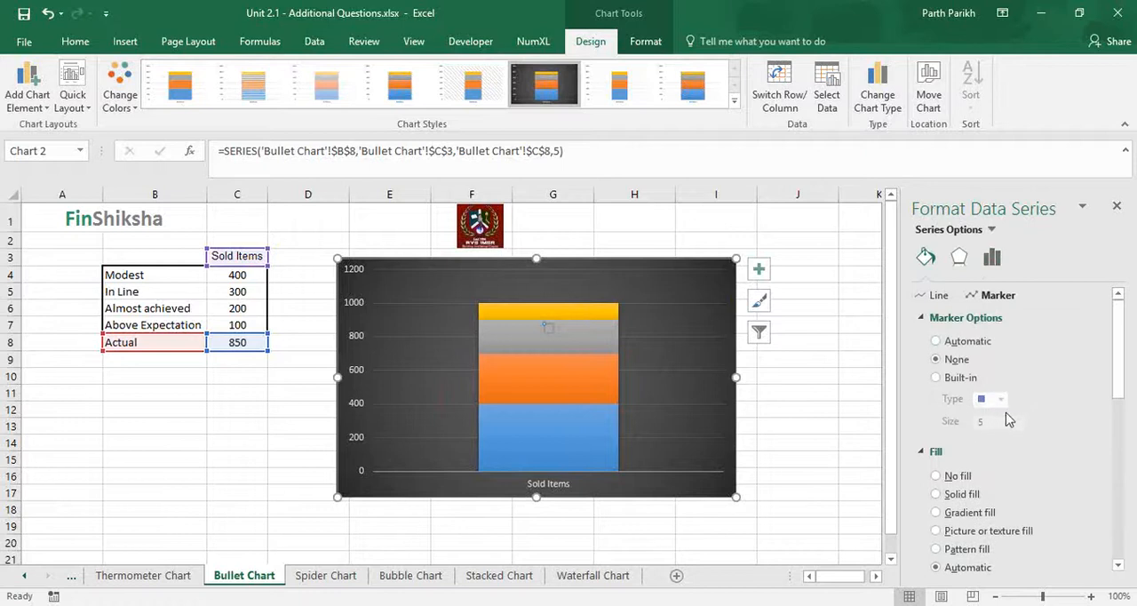
click(937, 376)
click(1021, 418)
click(1021, 418)
click(1021, 418)
click(805, 425)
click(730, 490)
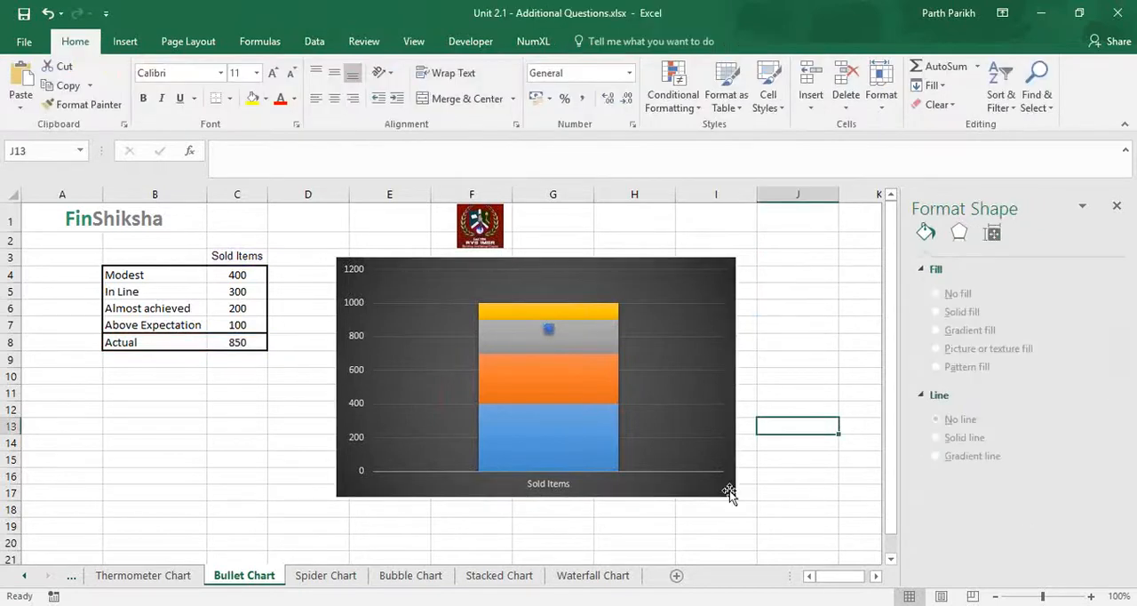
Enlarge the chart to be much taller and slightly wider, and check the values of its stacked ranges
mouse_move(736, 497)
mouse_down()
mouse_move(748, 526)
mouse_move(750, 495)
mouse_up()
scroll(751, 382, up, 4)
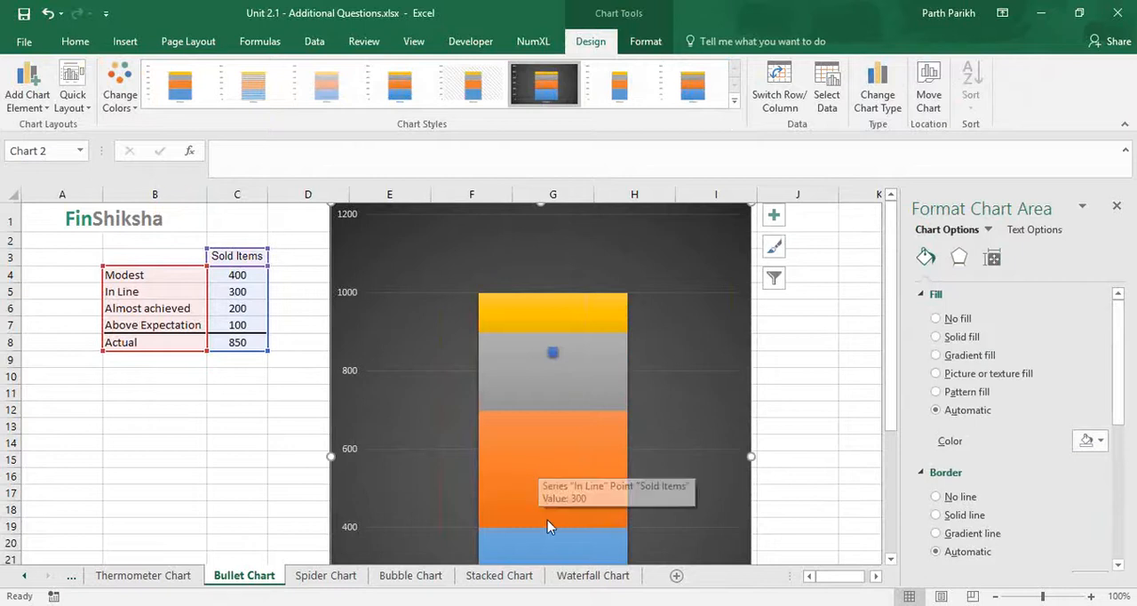
mouse_move(548, 549)
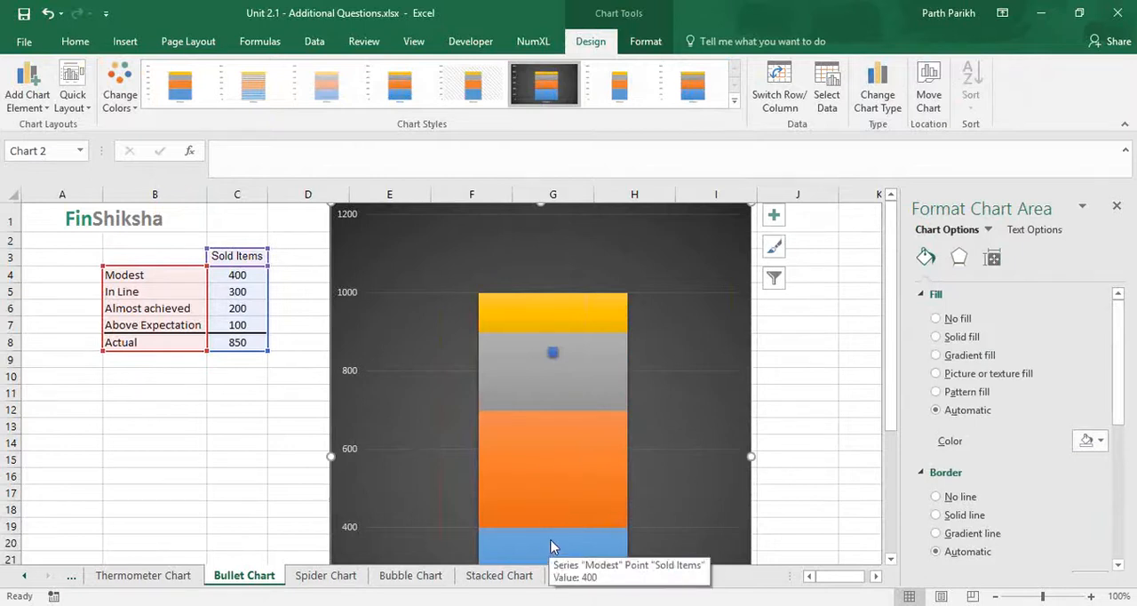
mouse_move(560, 491)
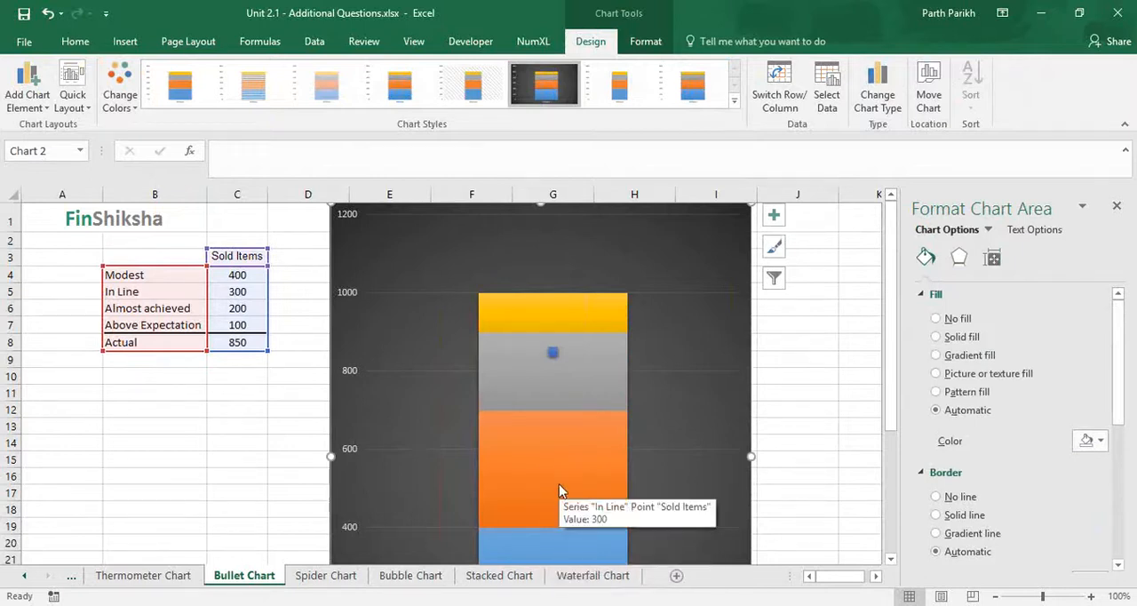
mouse_move(577, 365)
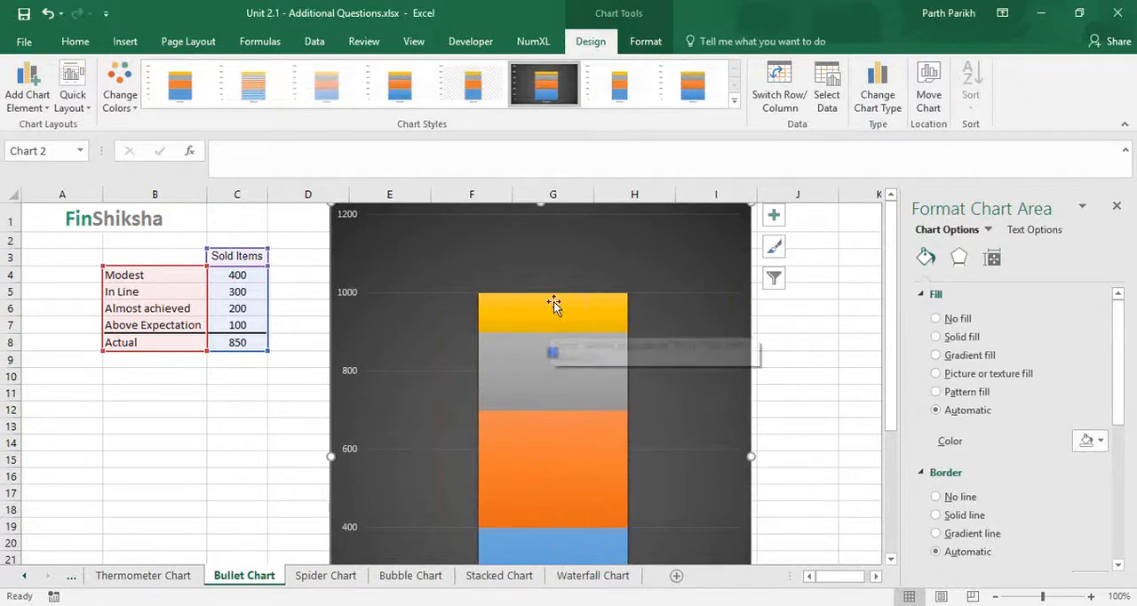
Set the Actual value in C8 to 700 and check the marker's position on the chart
click(242, 343)
text(700)
key(Return)
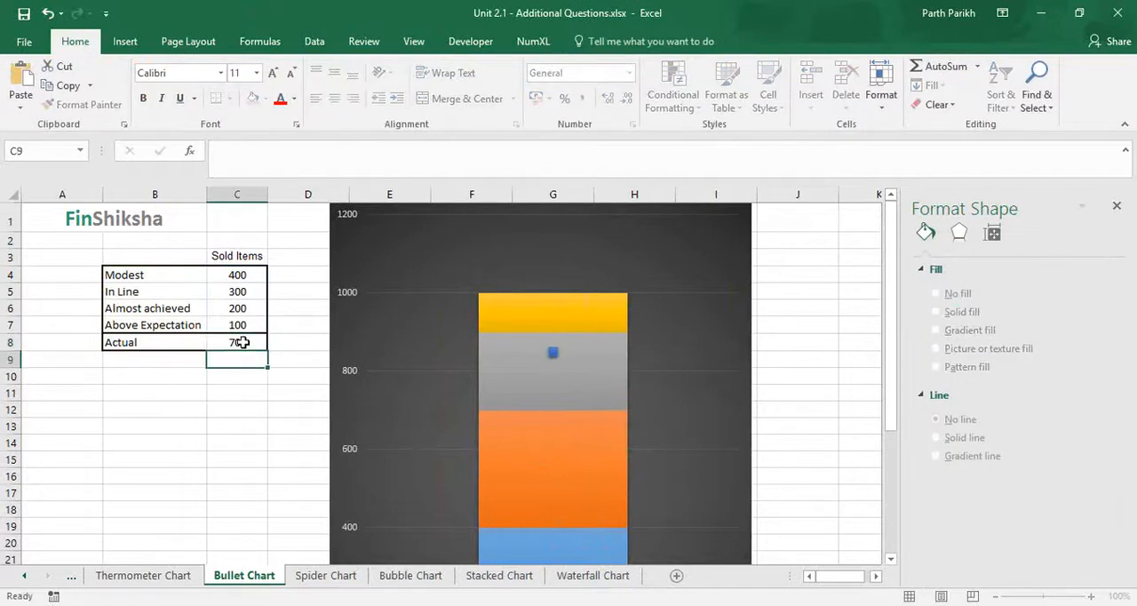
mouse_move(556, 426)
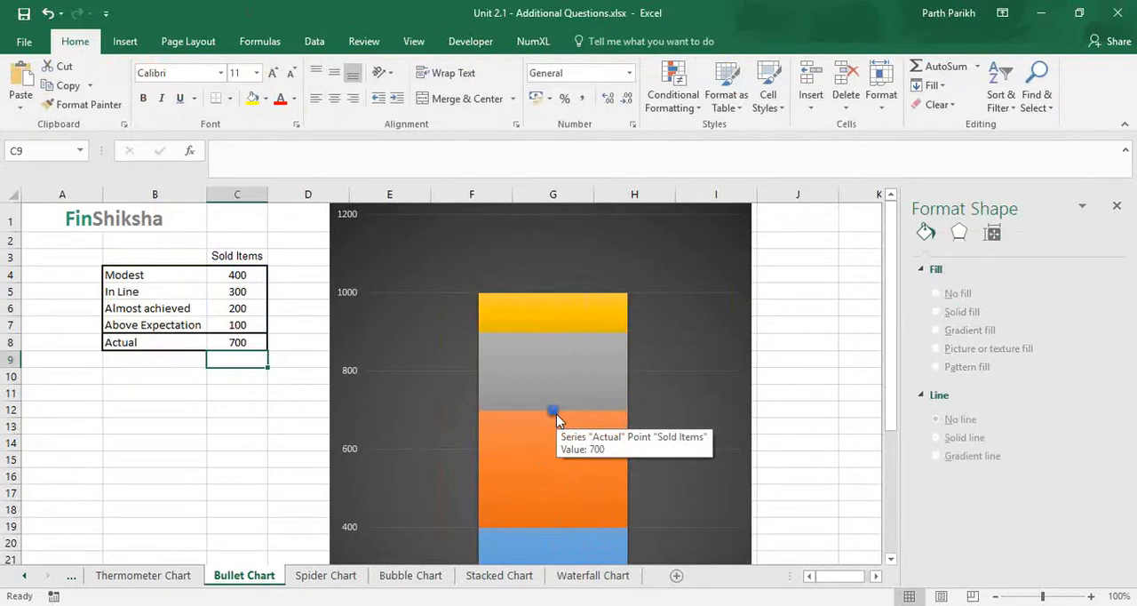
click(552, 415)
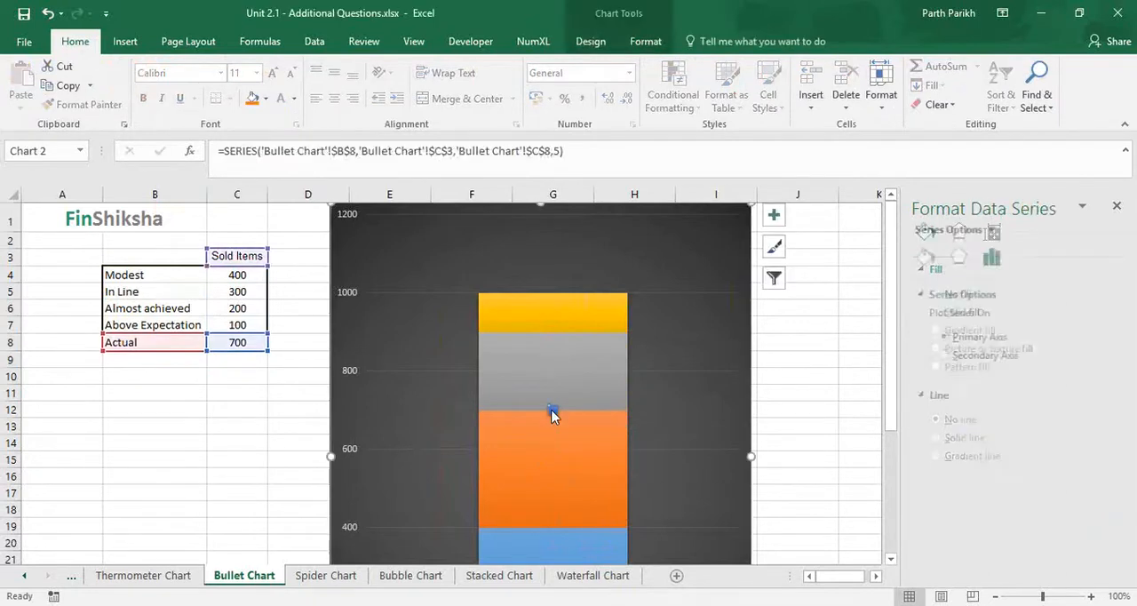
text(100)
key(BackSpace)
key(BackSpace)
key(BackSpace)
text(1200)
key(Return)
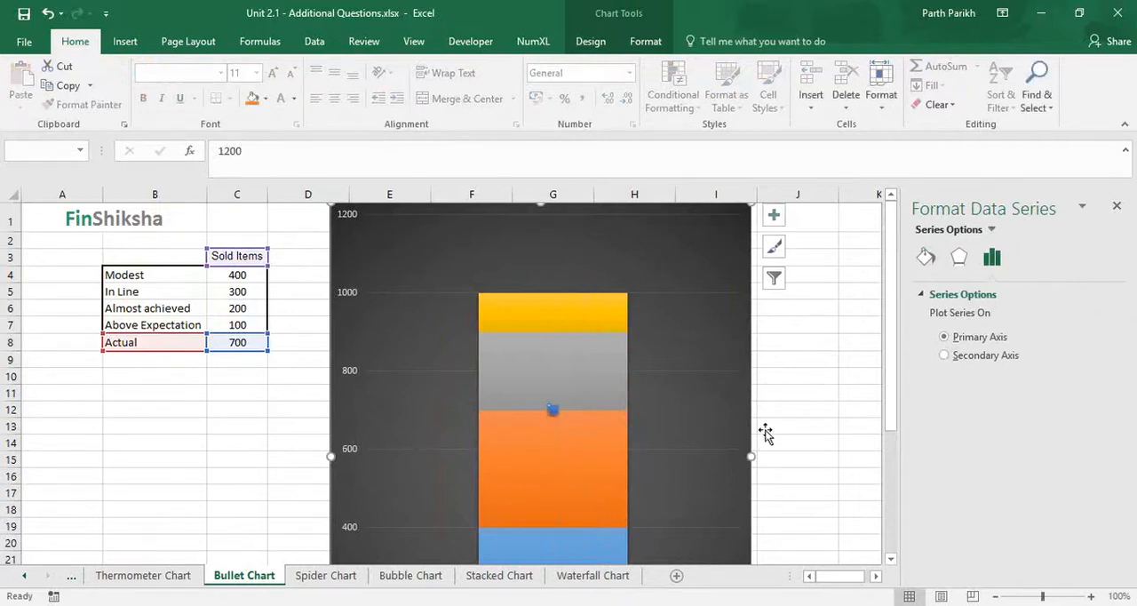
key(Escape)
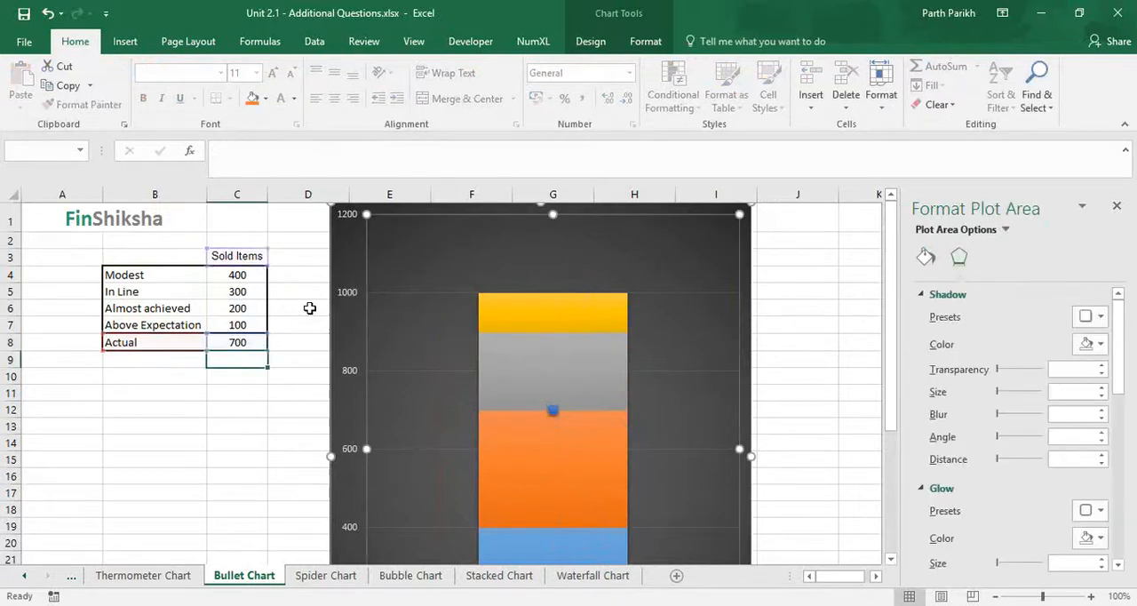
Set the Actual value in C8 to 1200 to test the marker beyond the stacked ranges
click(252, 345)
text(1200)
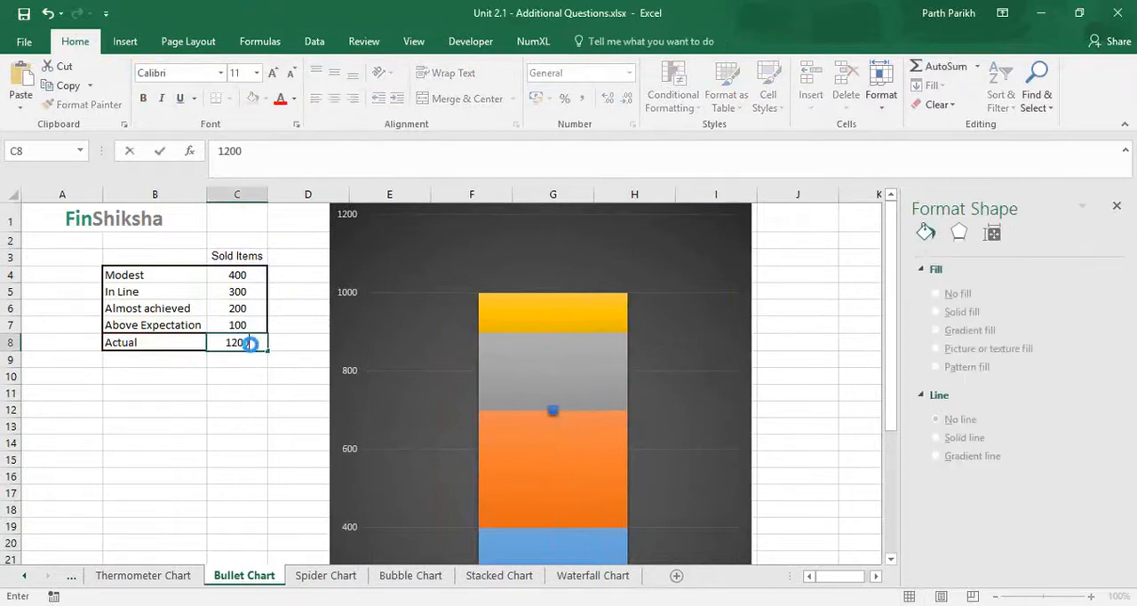
key(Return)
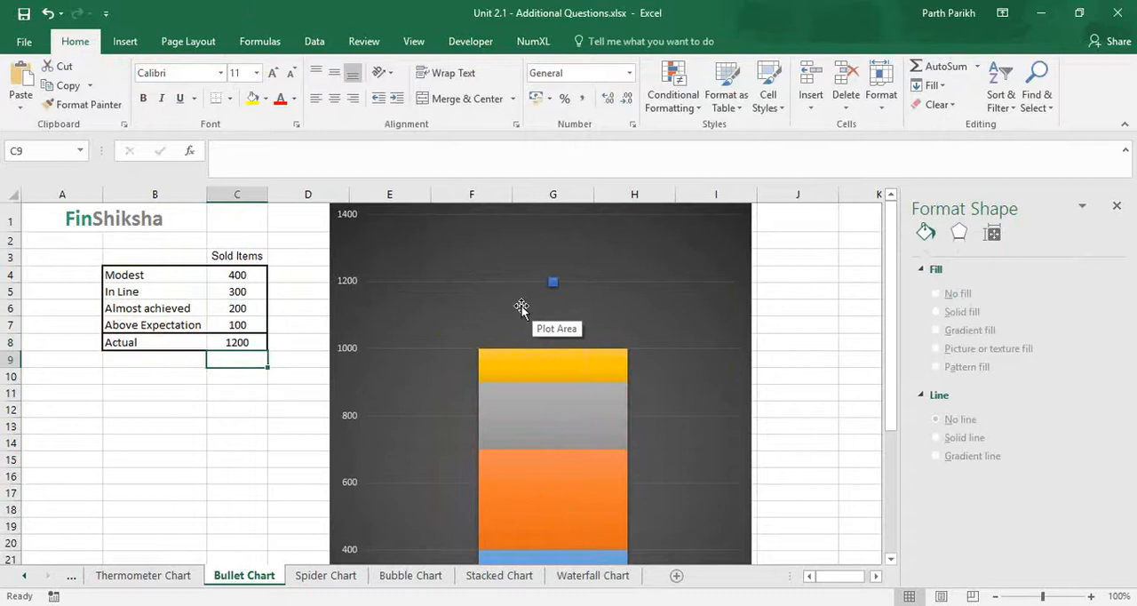
Set the Actual value in C8 to 800 and check the marker against the Almost achieved range
click(254, 343)
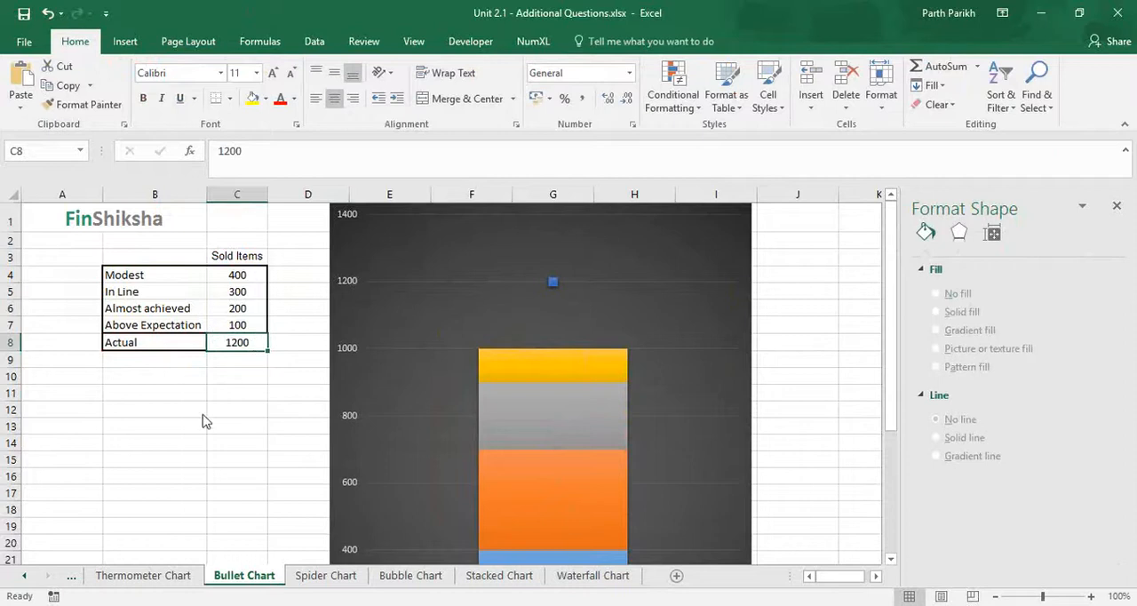
key(alt+Tab)
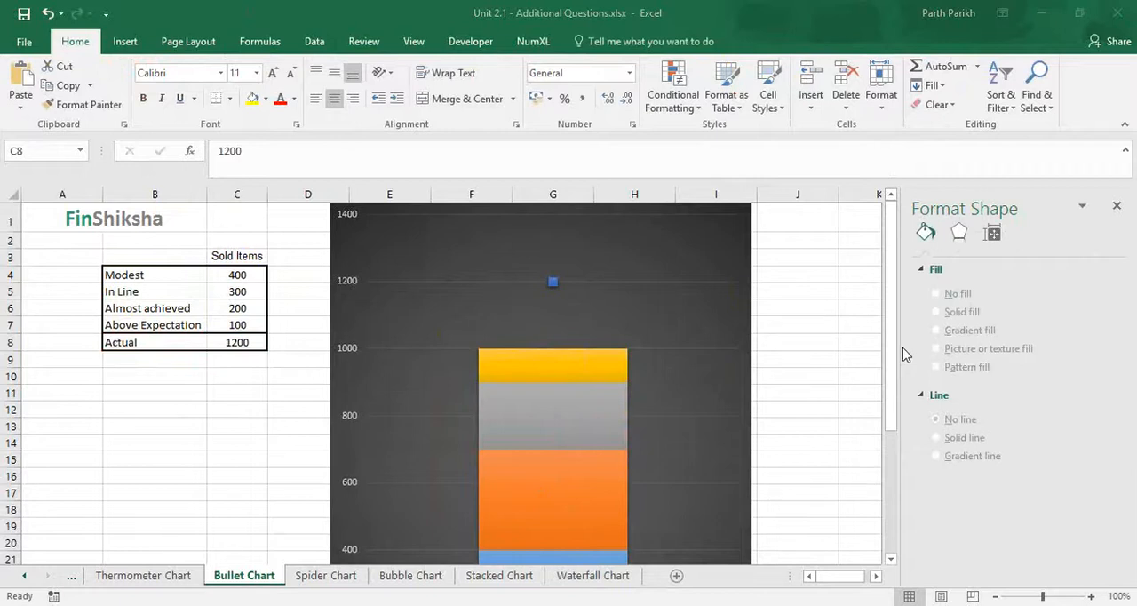
click(231, 346)
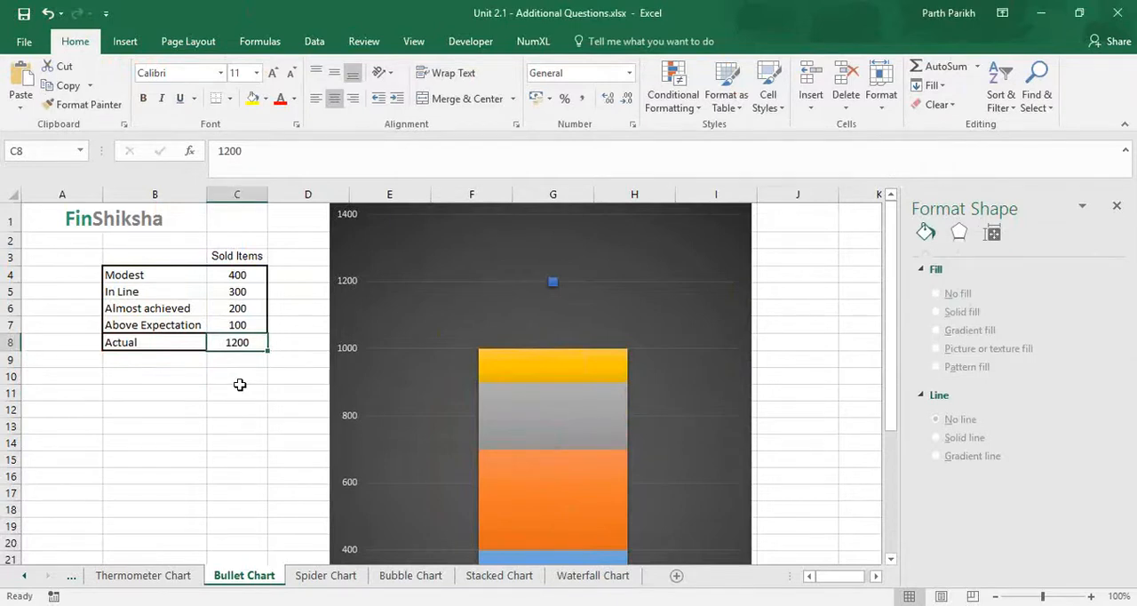
text(800)
key(Return)
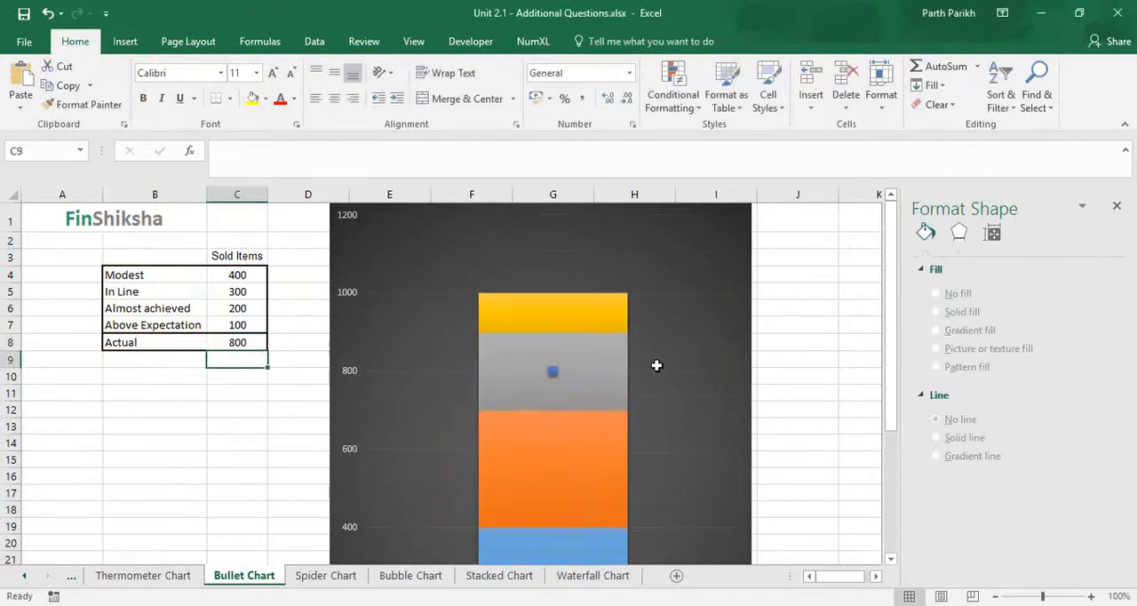
scroll(703, 393, down, 1)
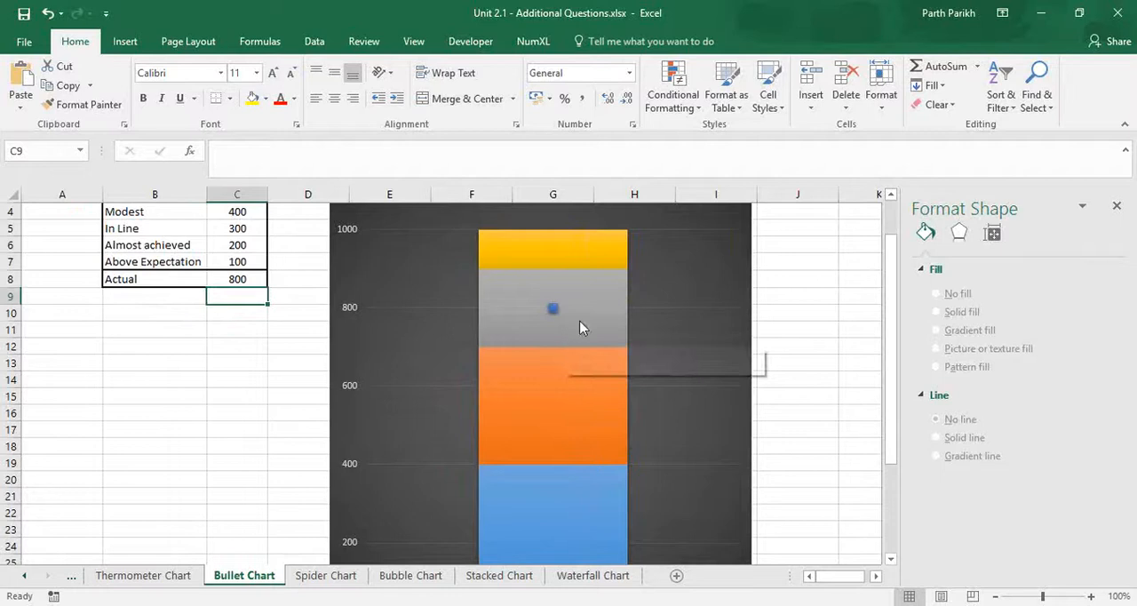
mouse_move(555, 338)
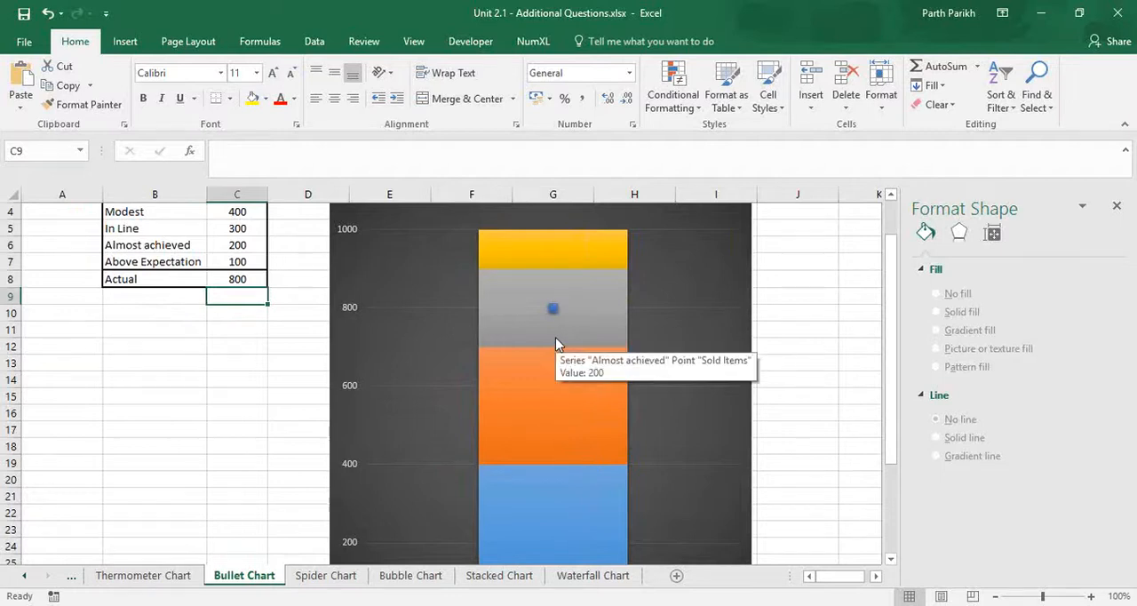
scroll(556, 338, up, 1)
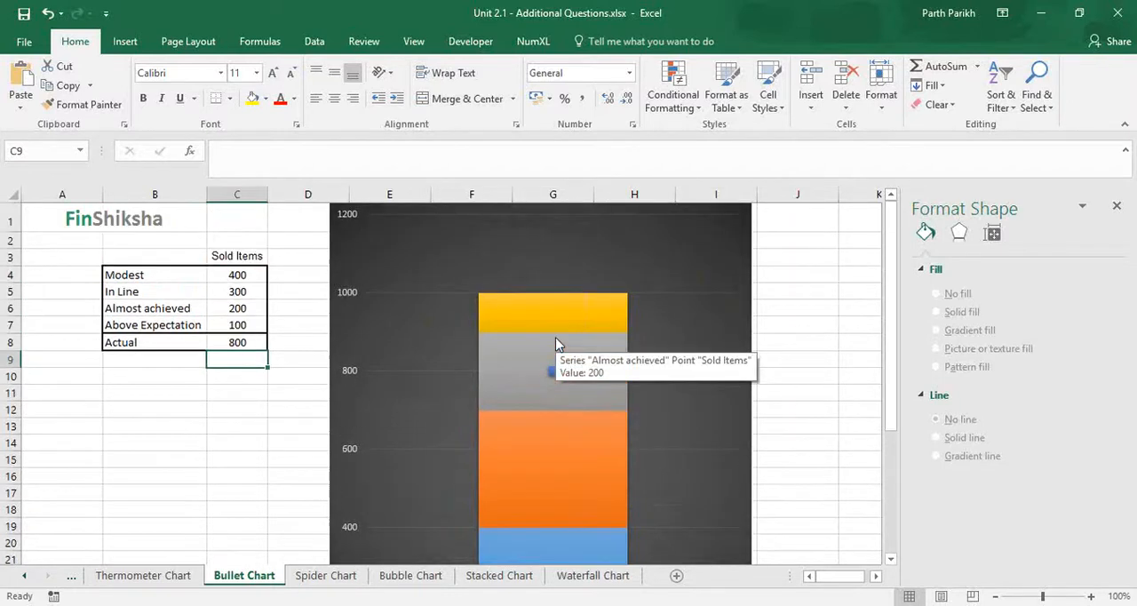